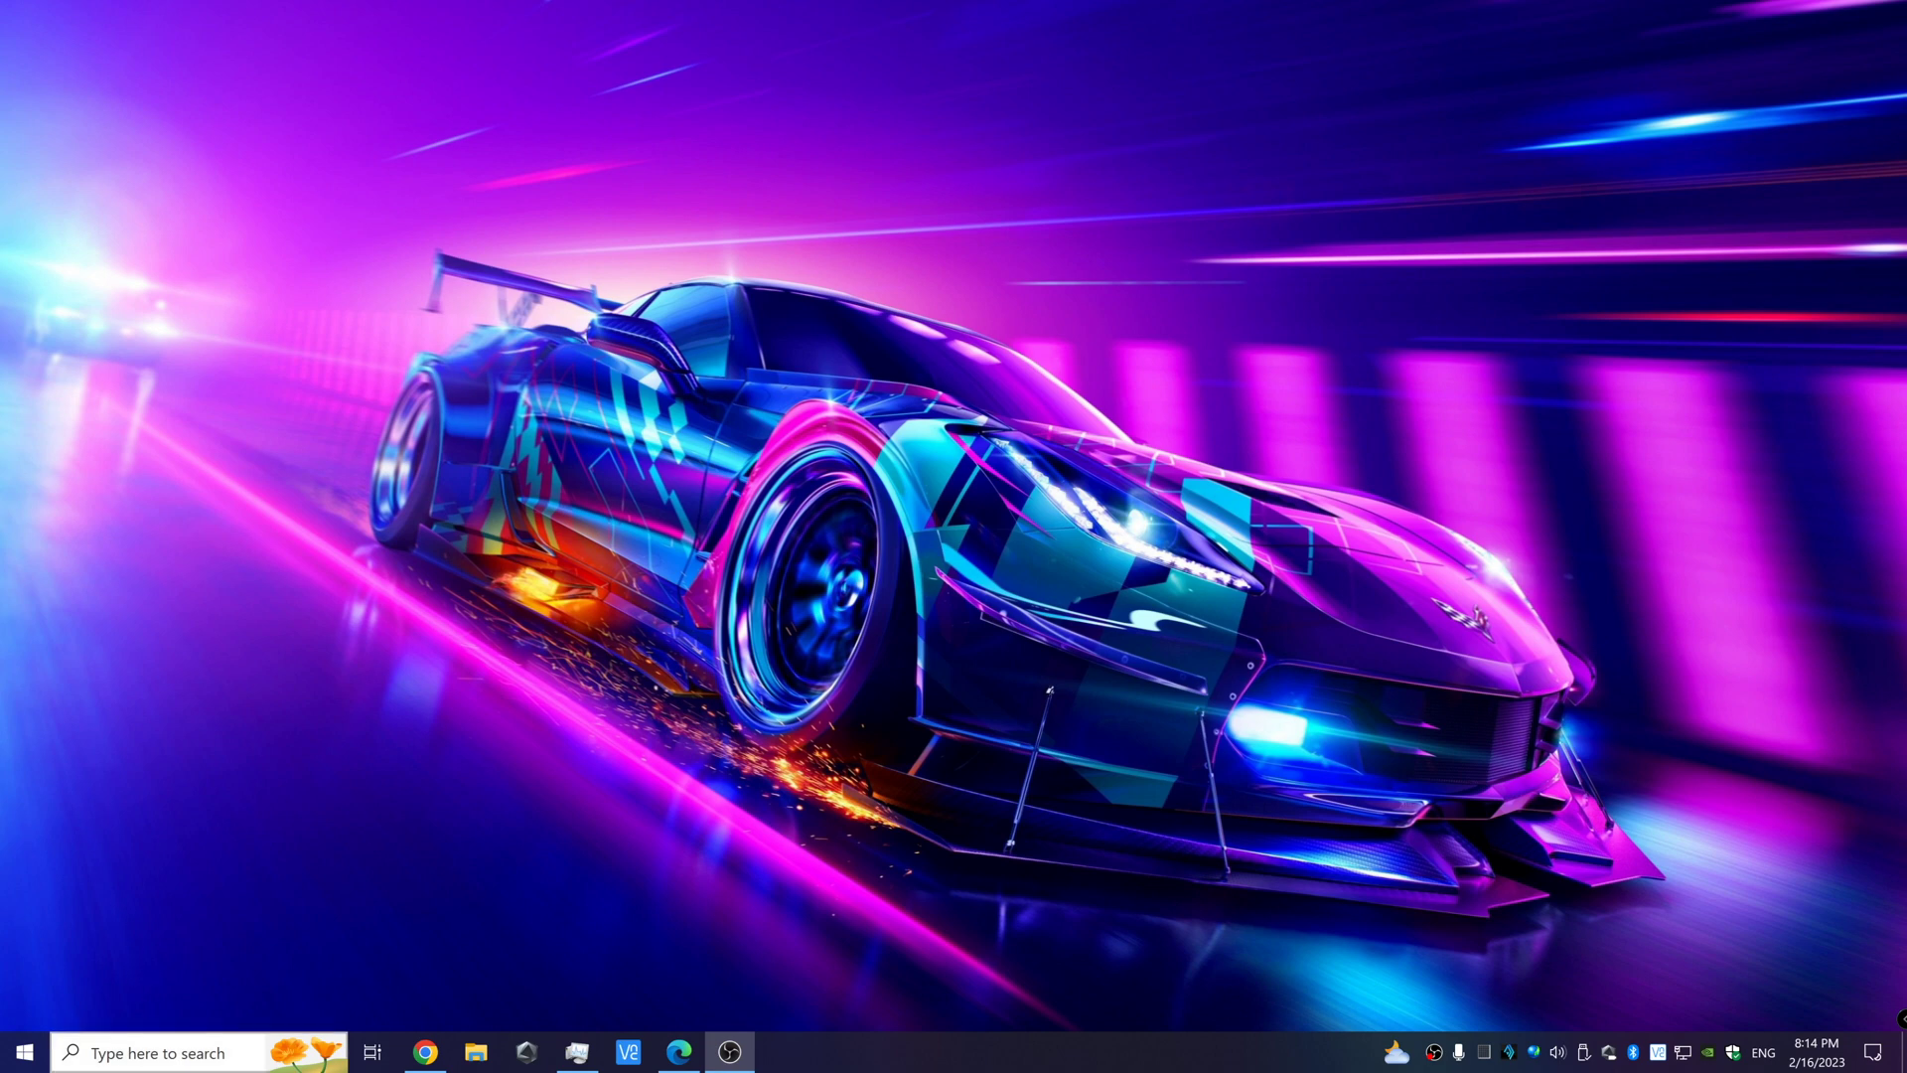
# Launch AOMEI Backupper Technician Plus from the Recent items in Windows search.
pyautogui.click(158, 1057)
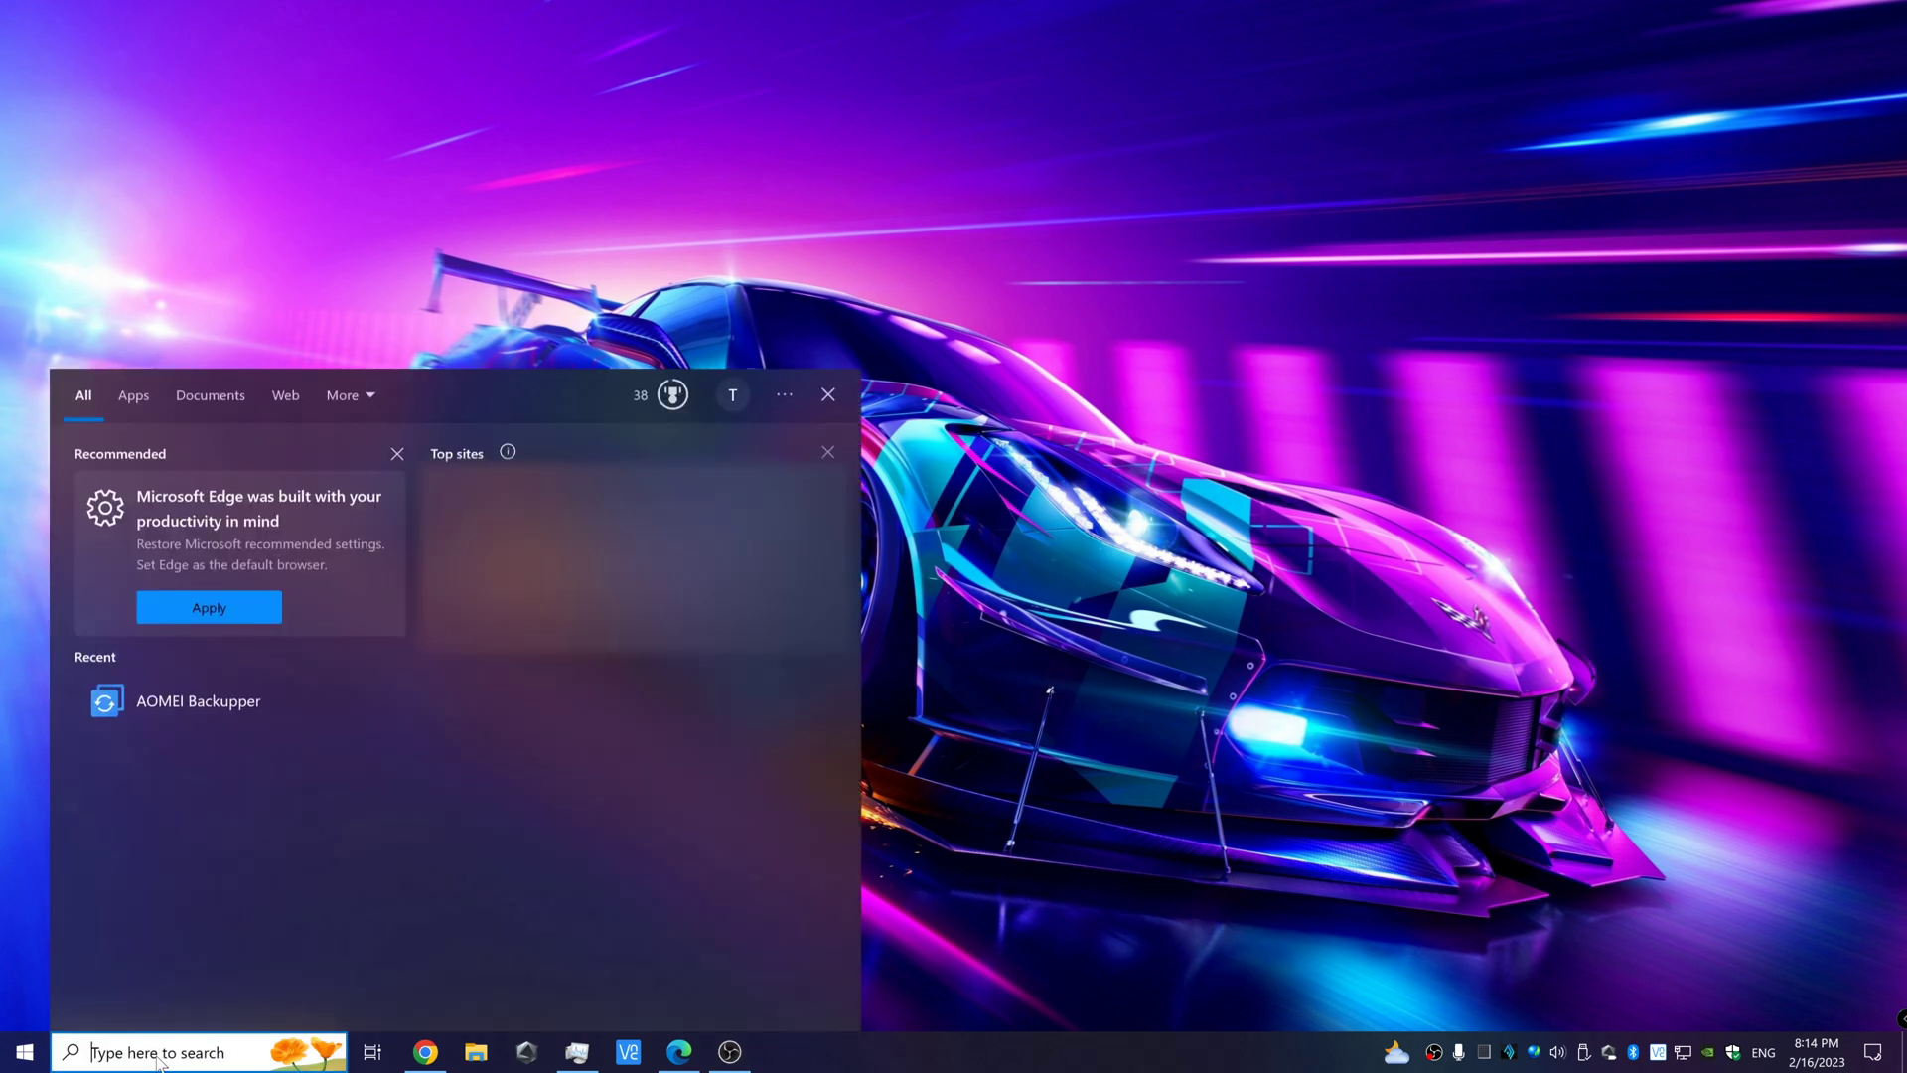
pyautogui.click(244, 697)
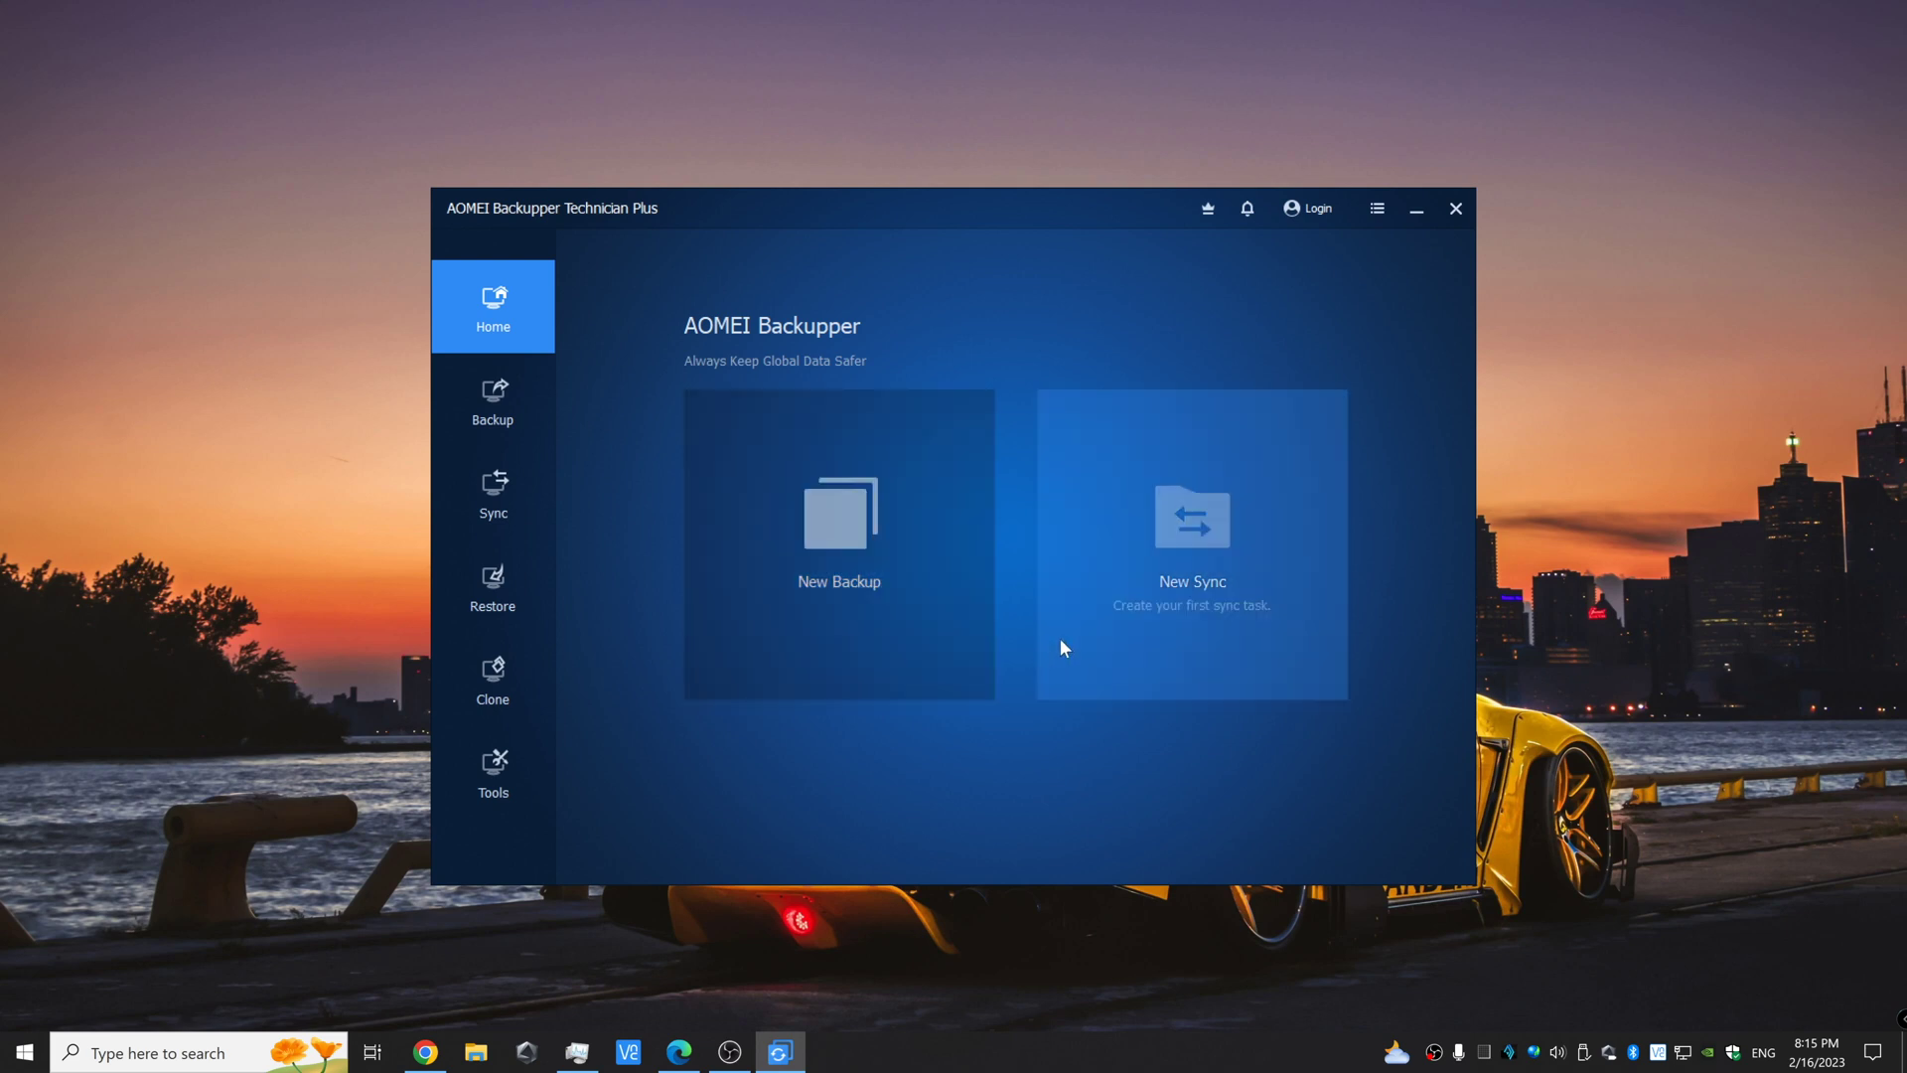
# Start a new sync task and choose the Basic Sync mode.
pyautogui.click(1185, 626)
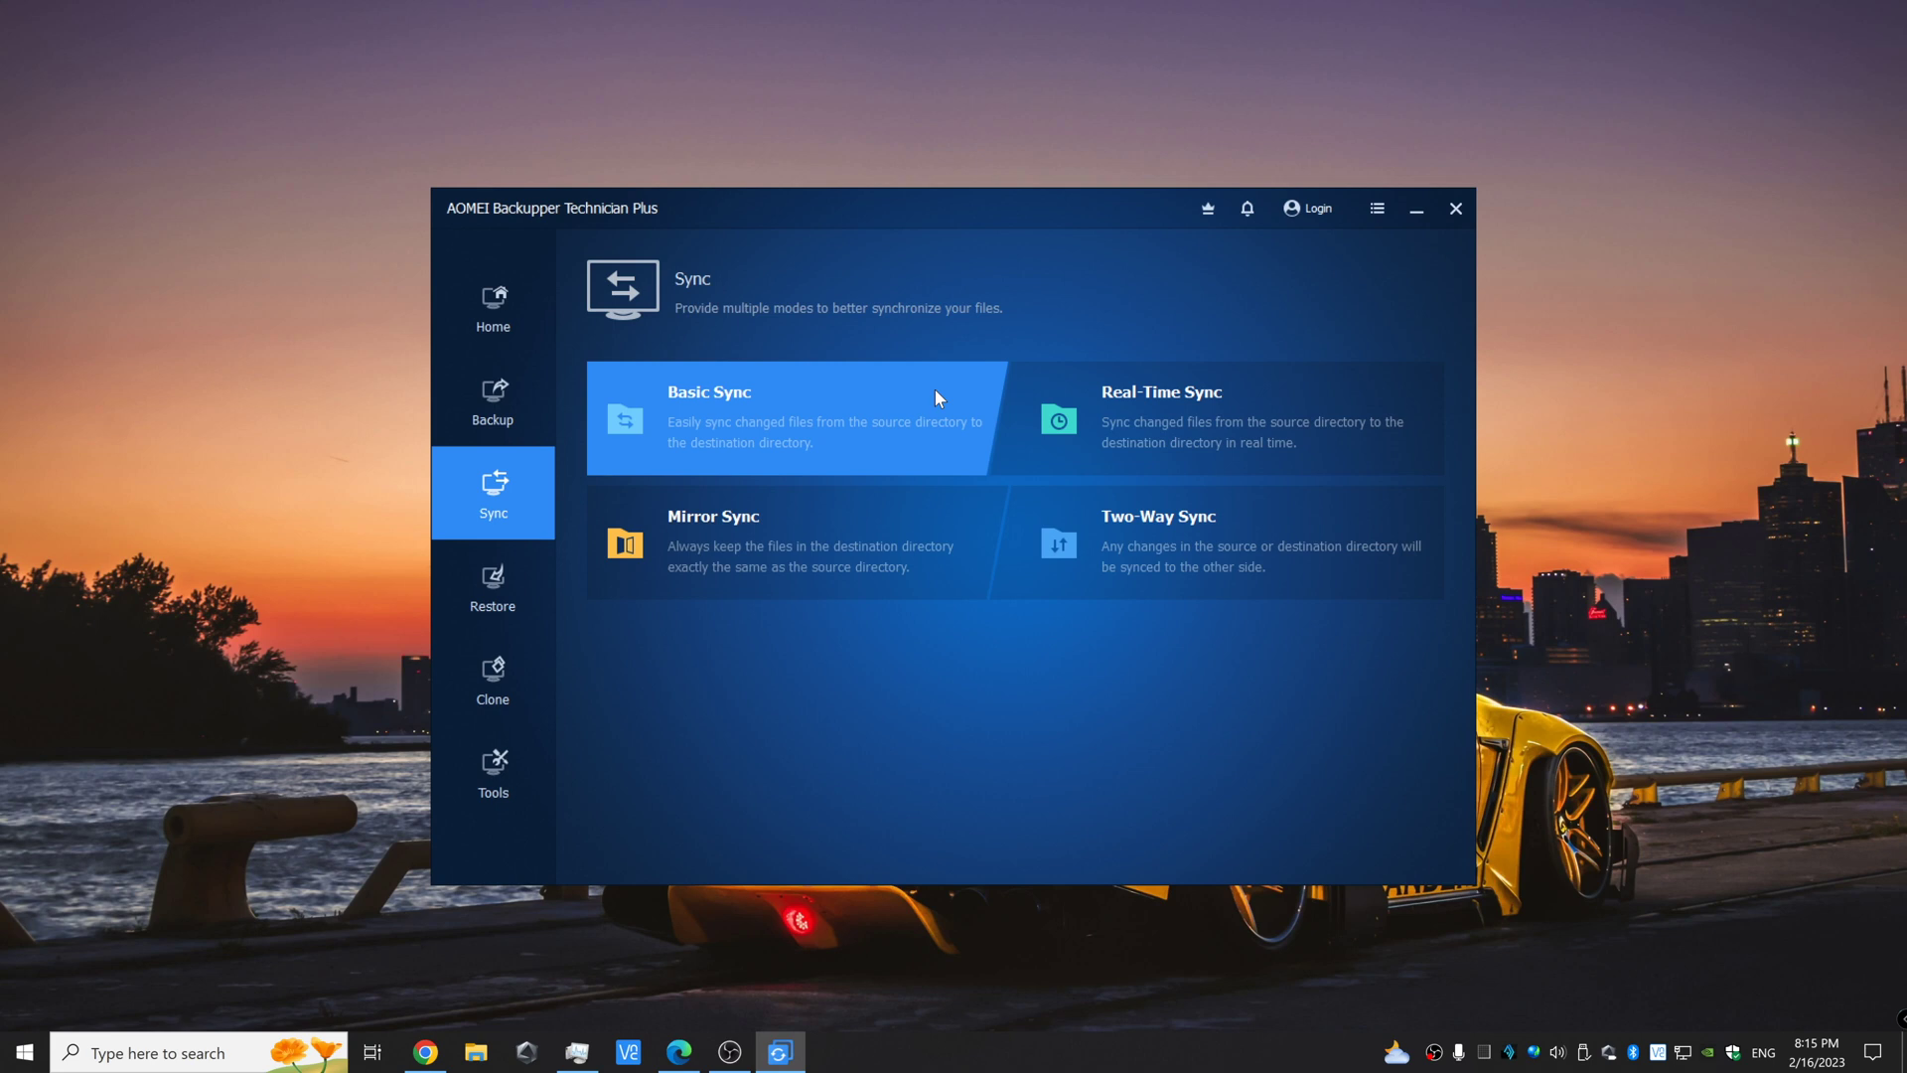
pyautogui.click(934, 393)
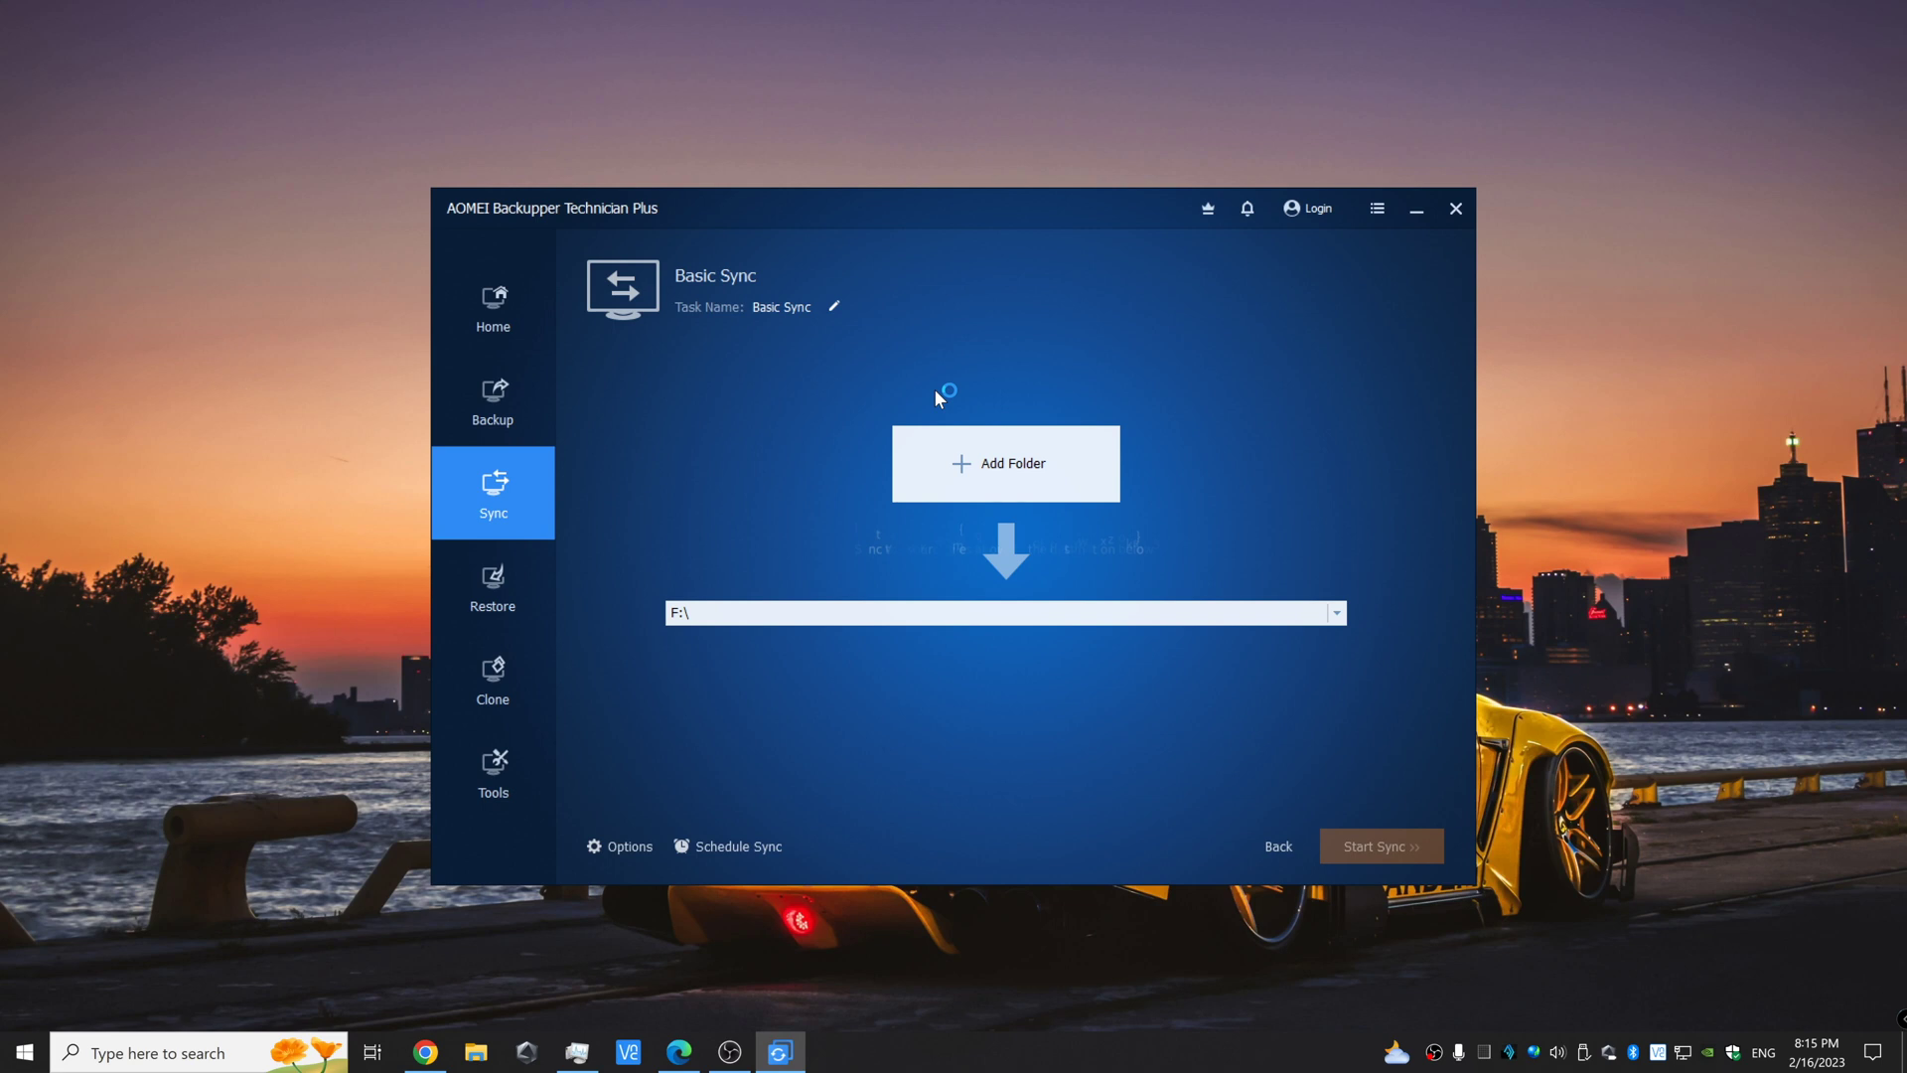
# Add the whole My Passport (E:) drive as the sync source and dismiss the partition backup notice.
pyautogui.click(953, 449)
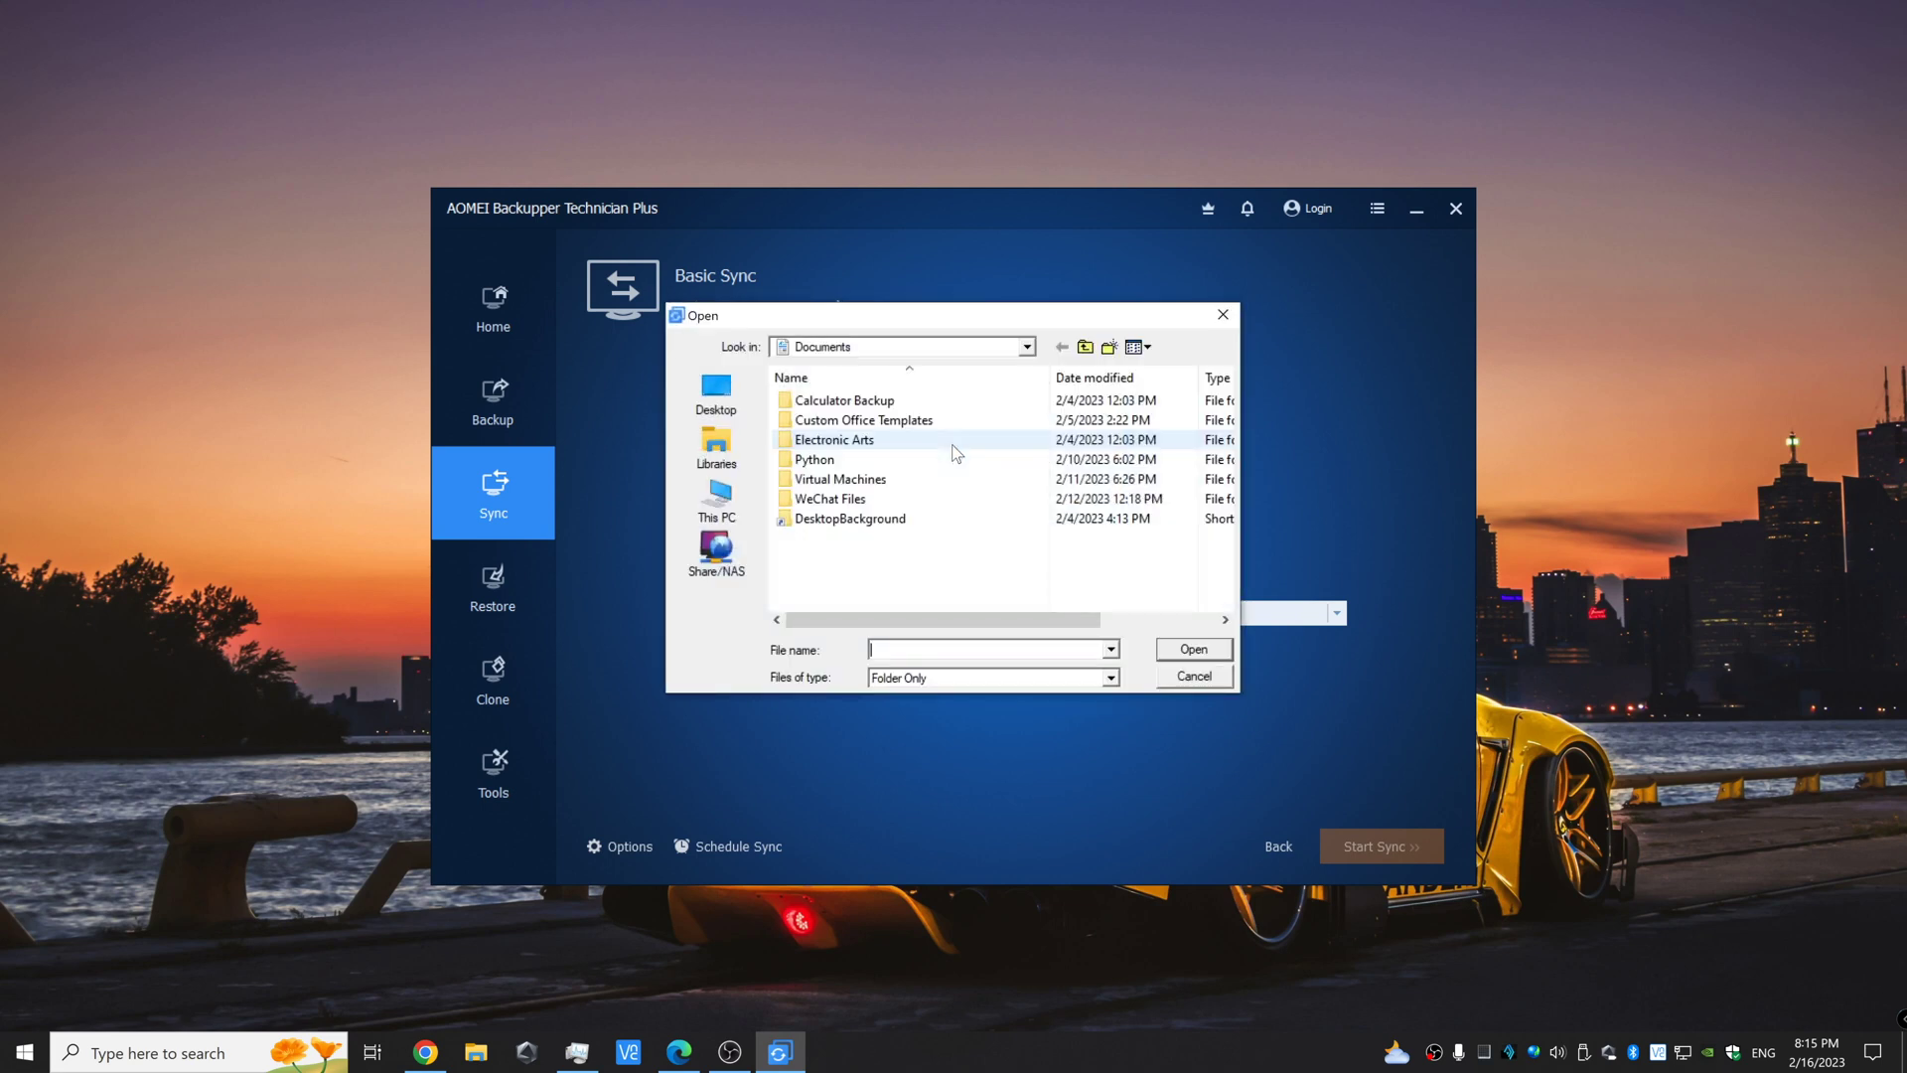
pyautogui.click(716, 499)
pyautogui.scroll(-5, 957, 485)
pyautogui.click(956, 543)
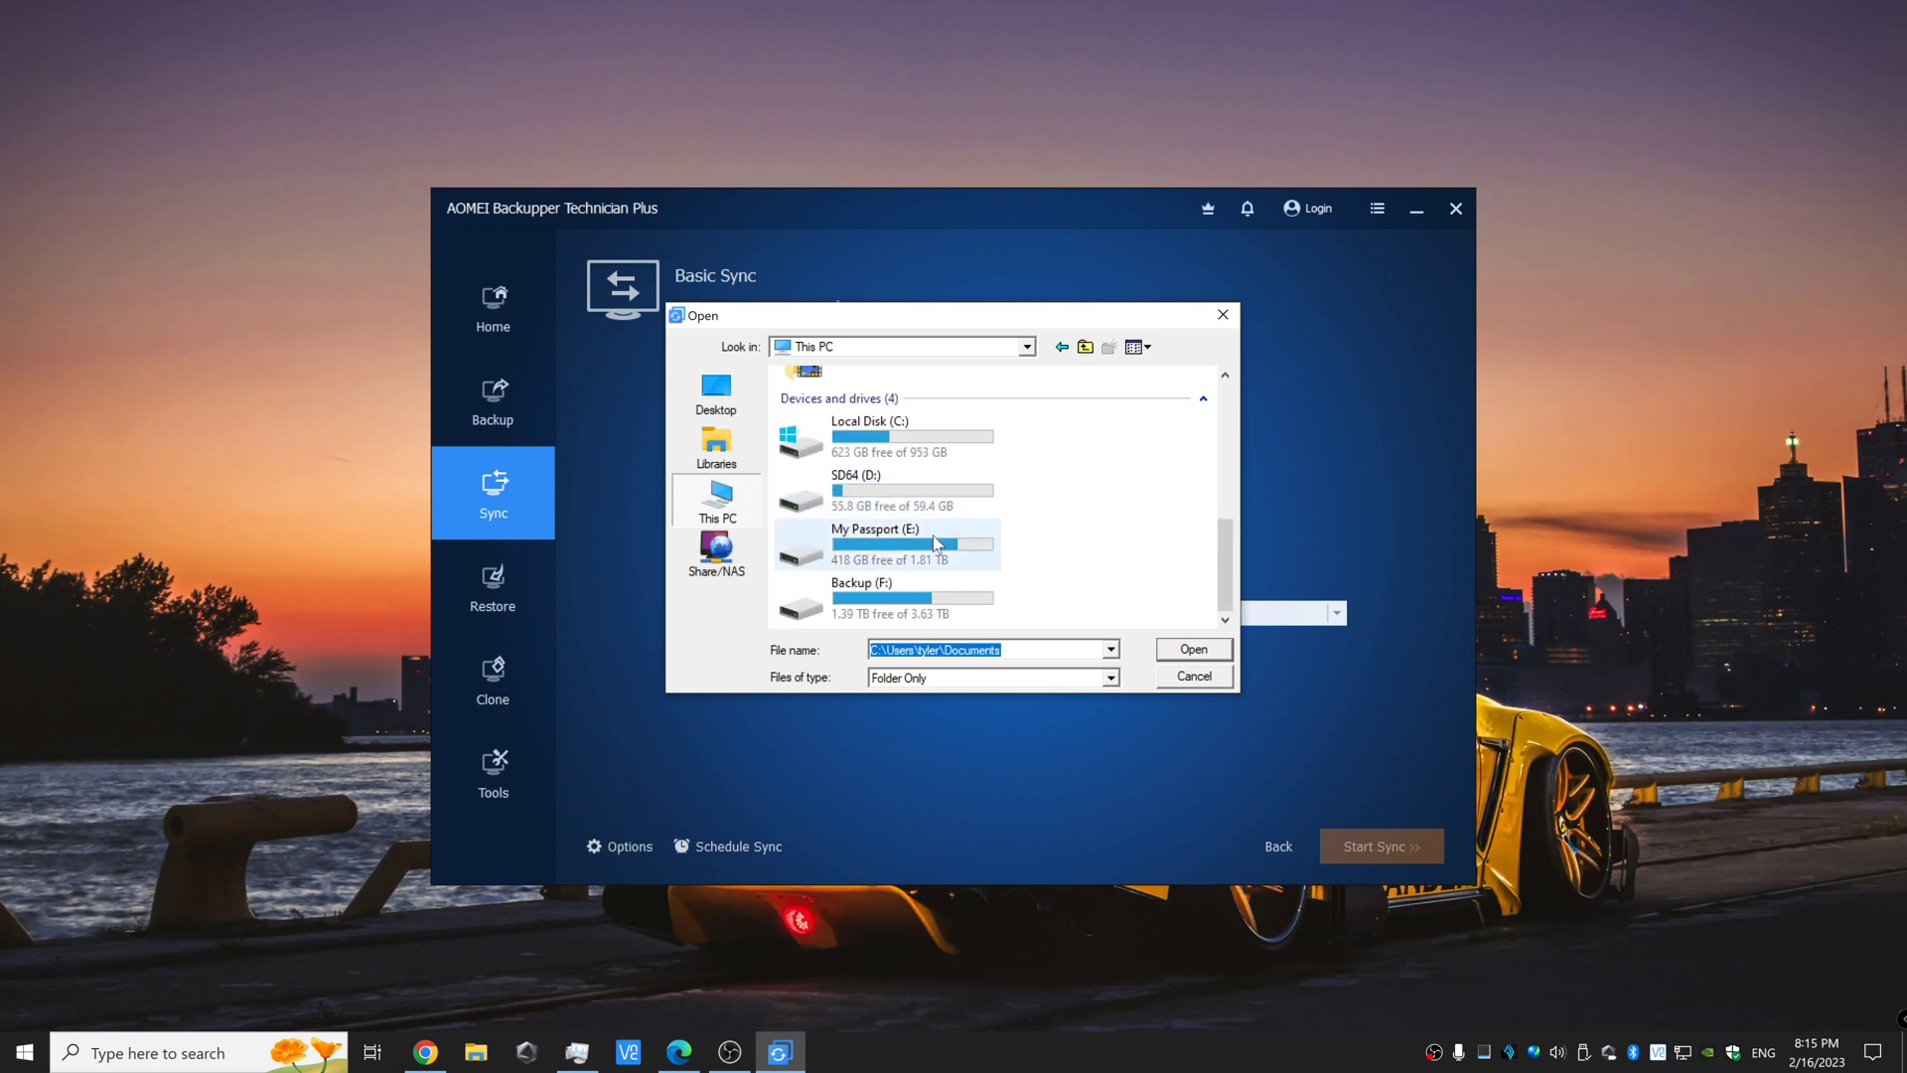
pyautogui.click(1216, 651)
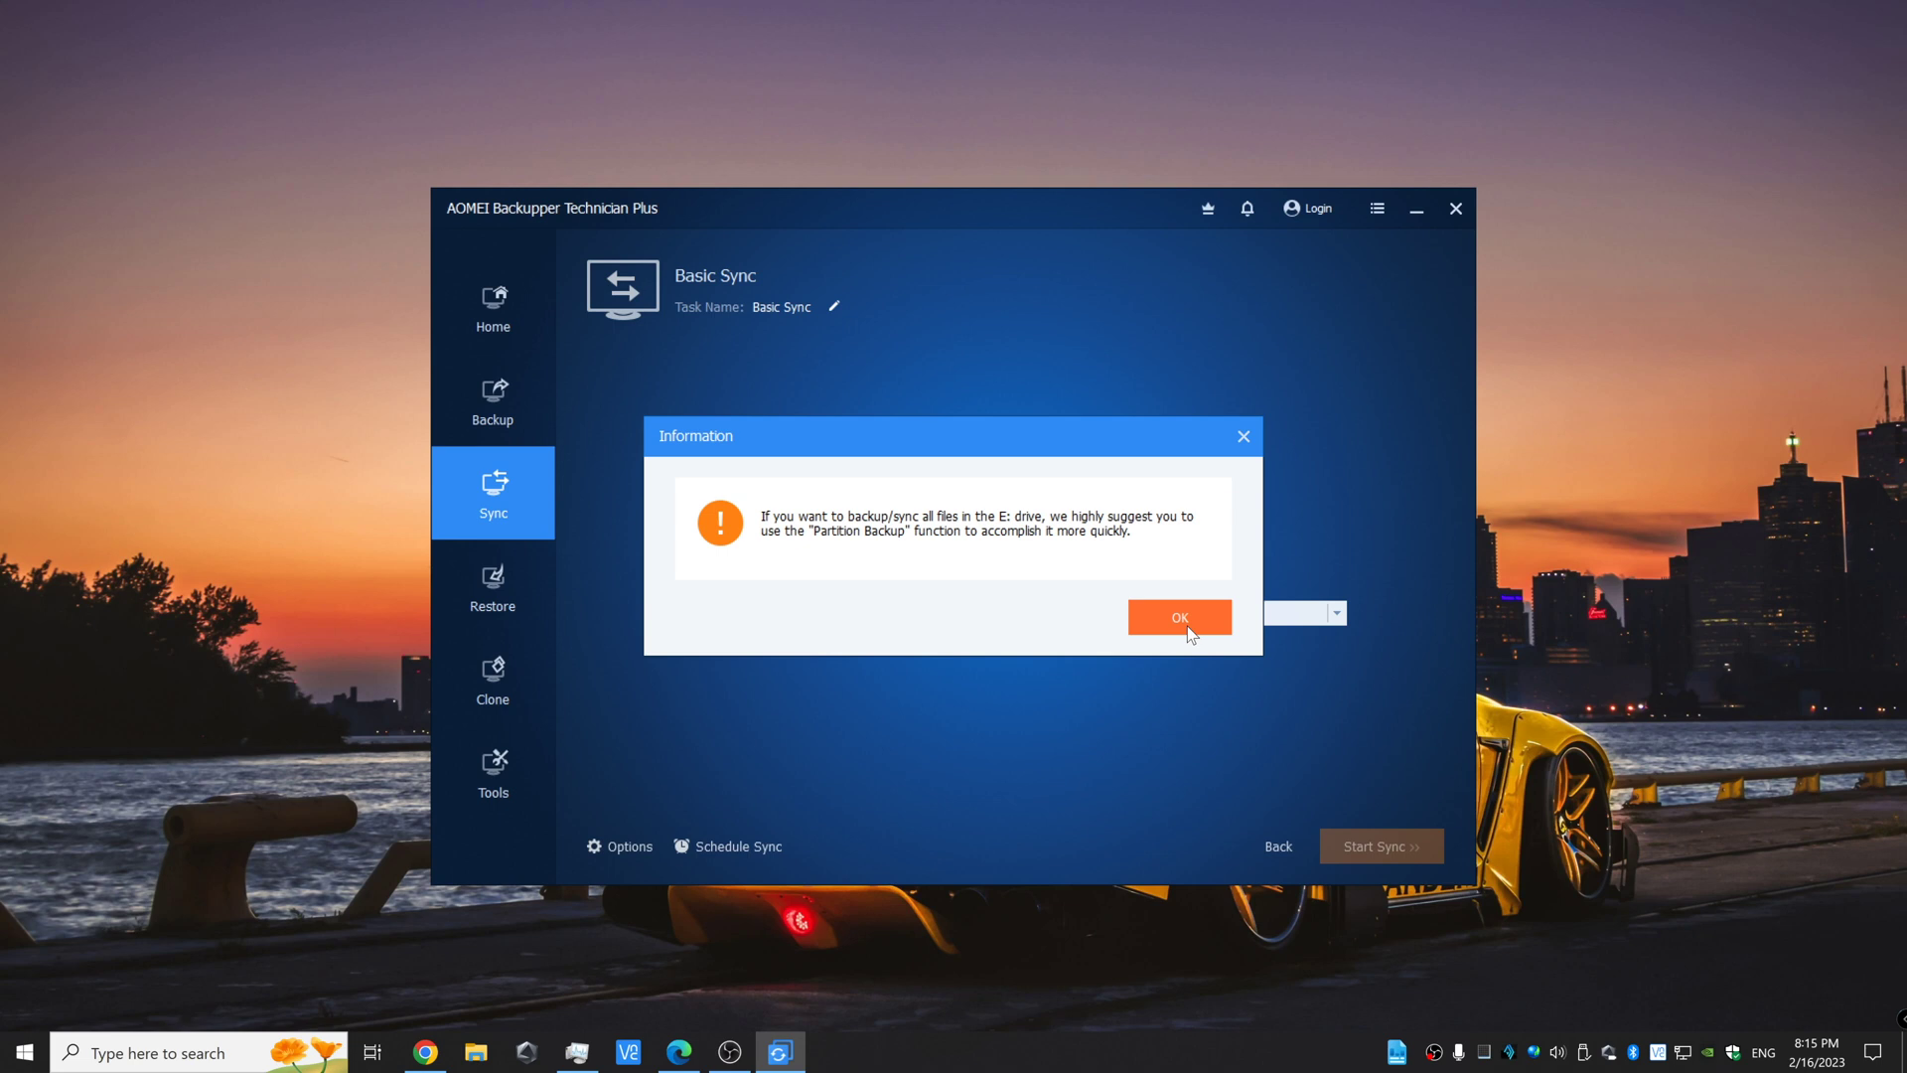
pyautogui.click(1182, 619)
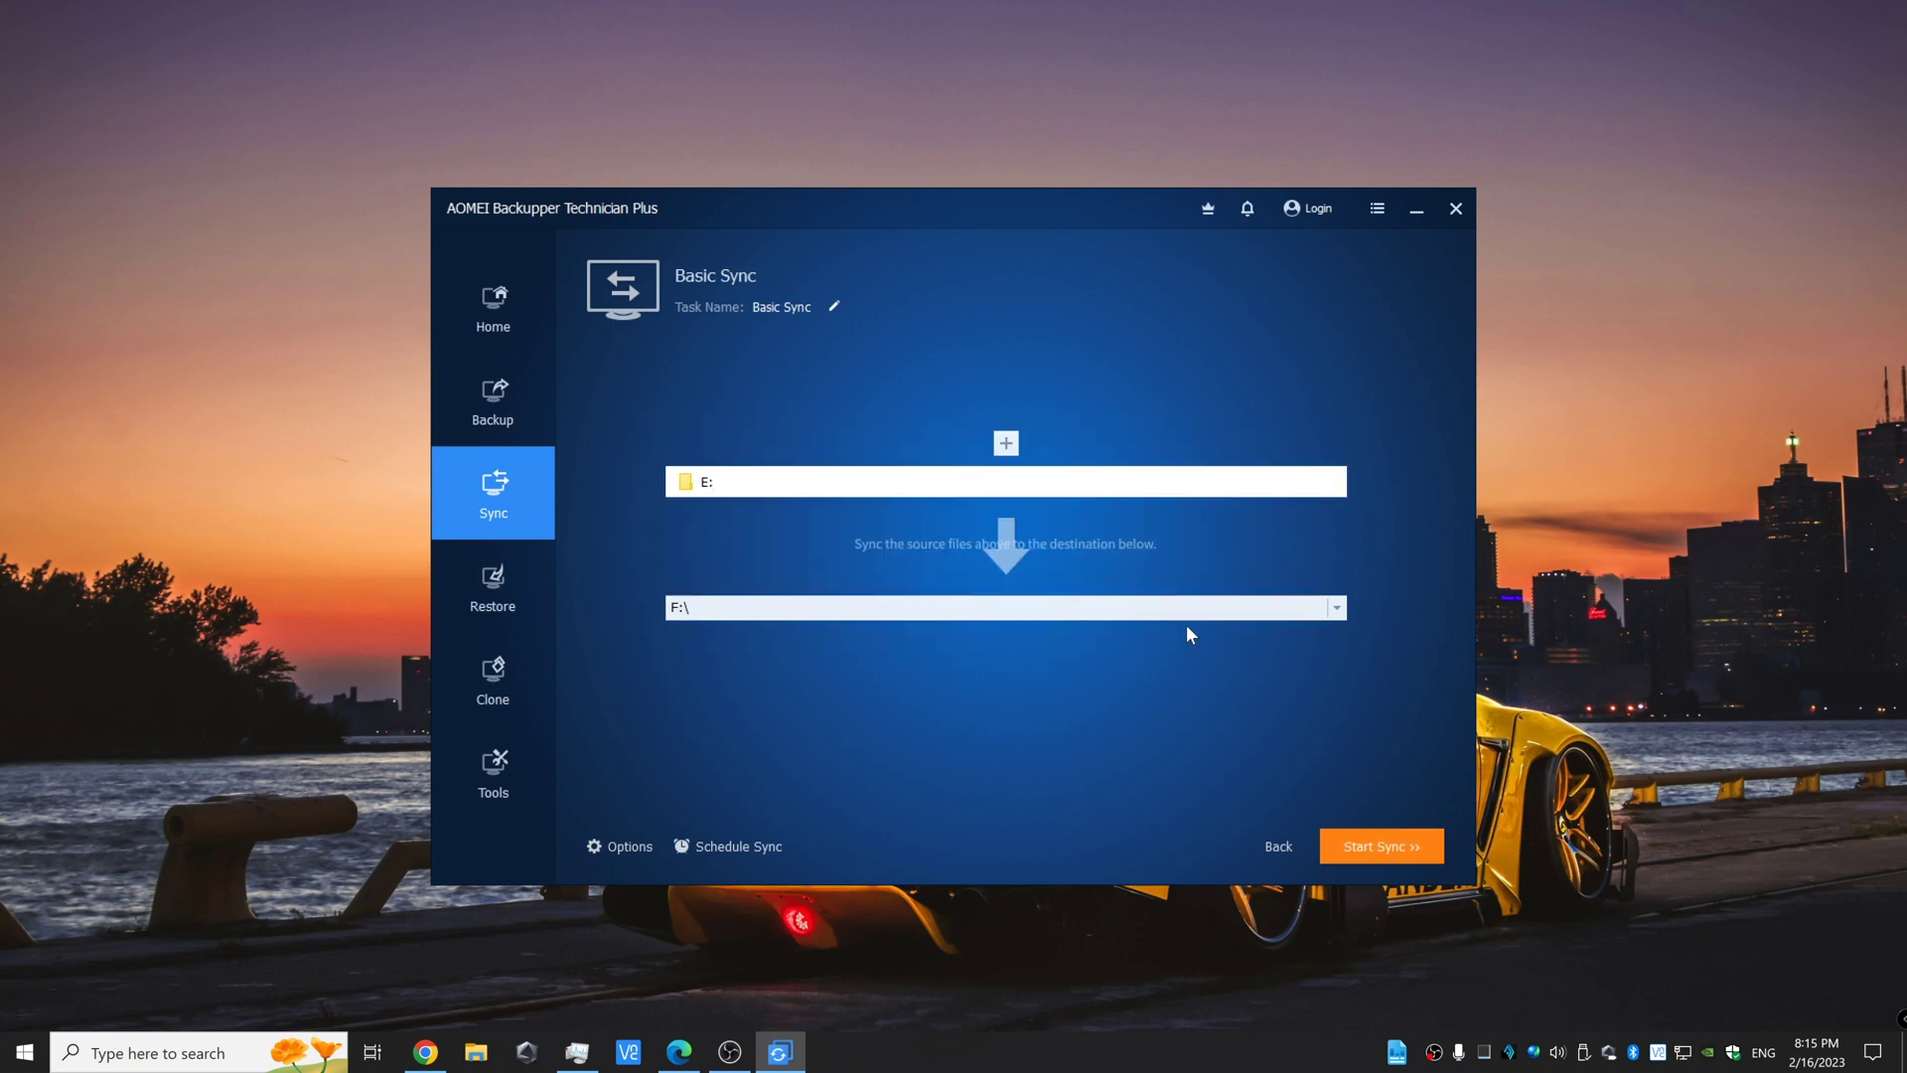
# Set the local Backup (F:) drive as the sync destination.
pyautogui.click(1189, 617)
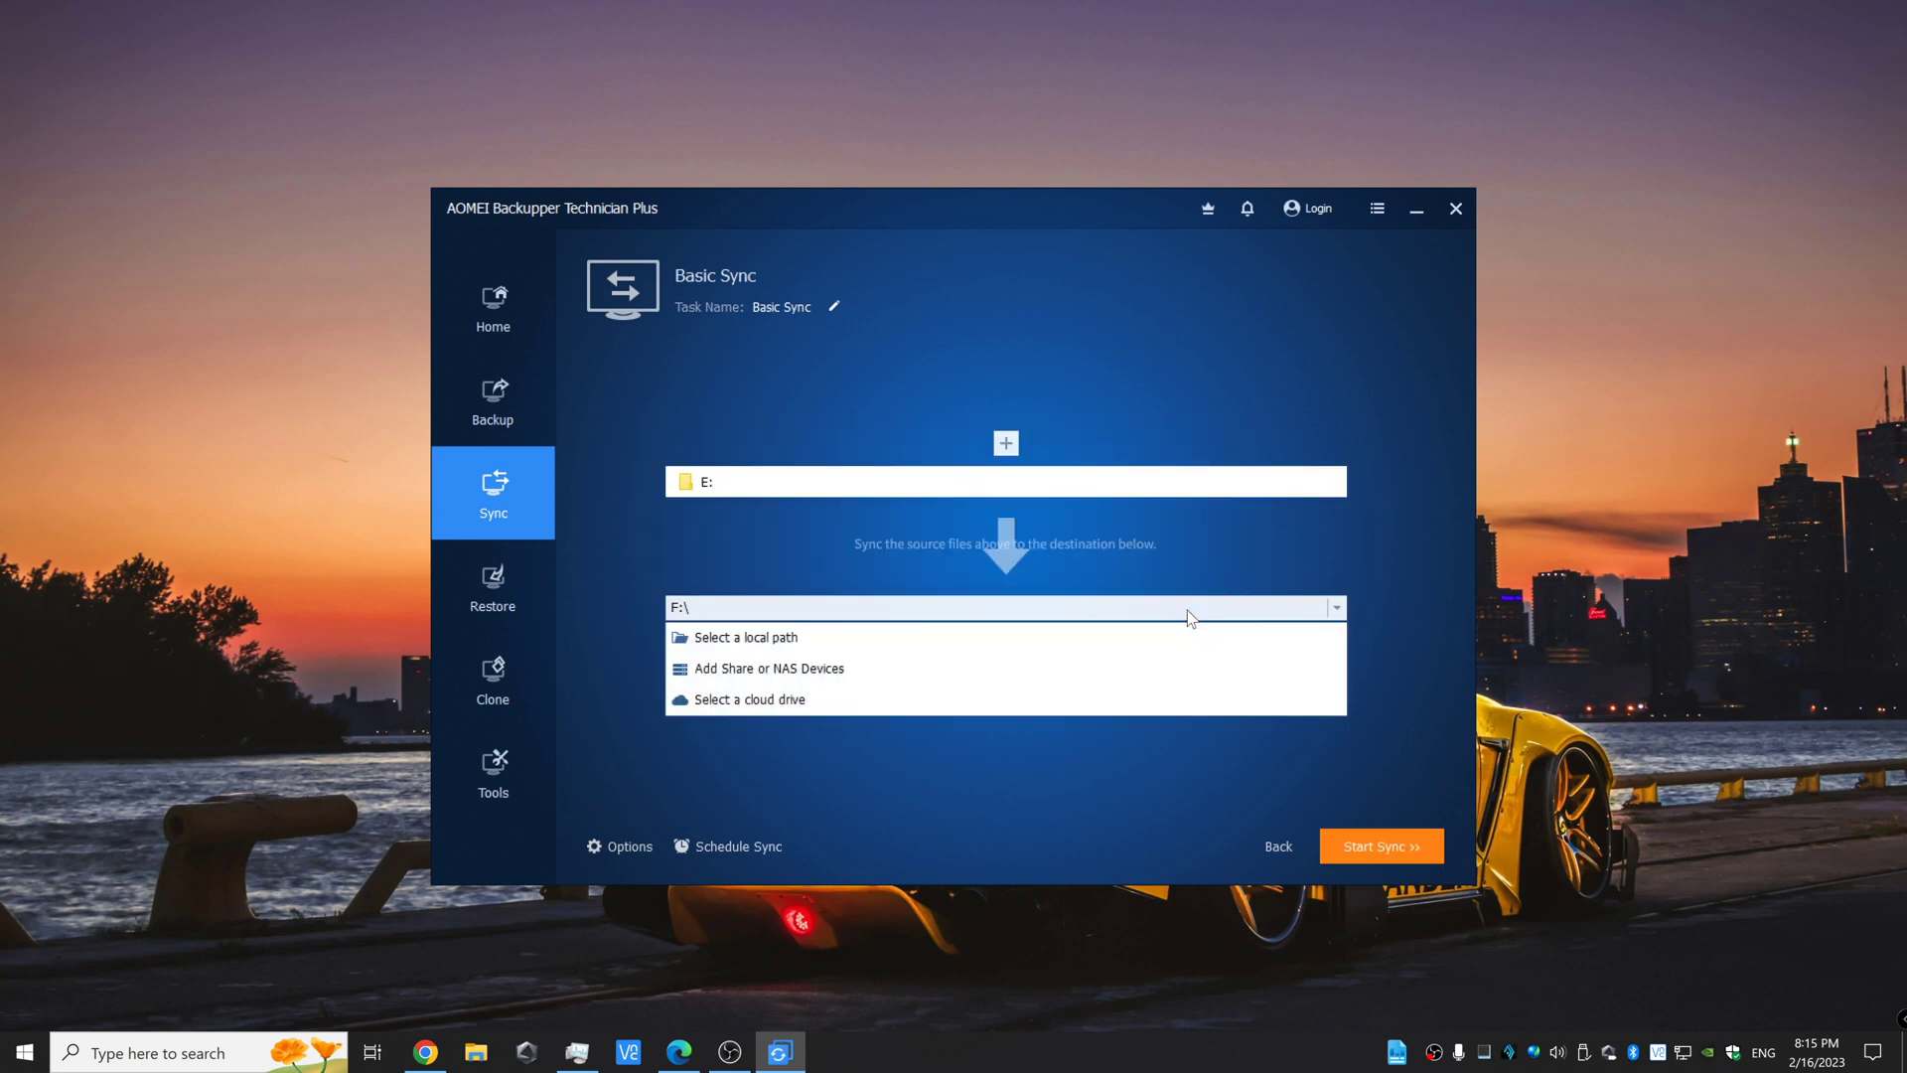
pyautogui.click(1166, 638)
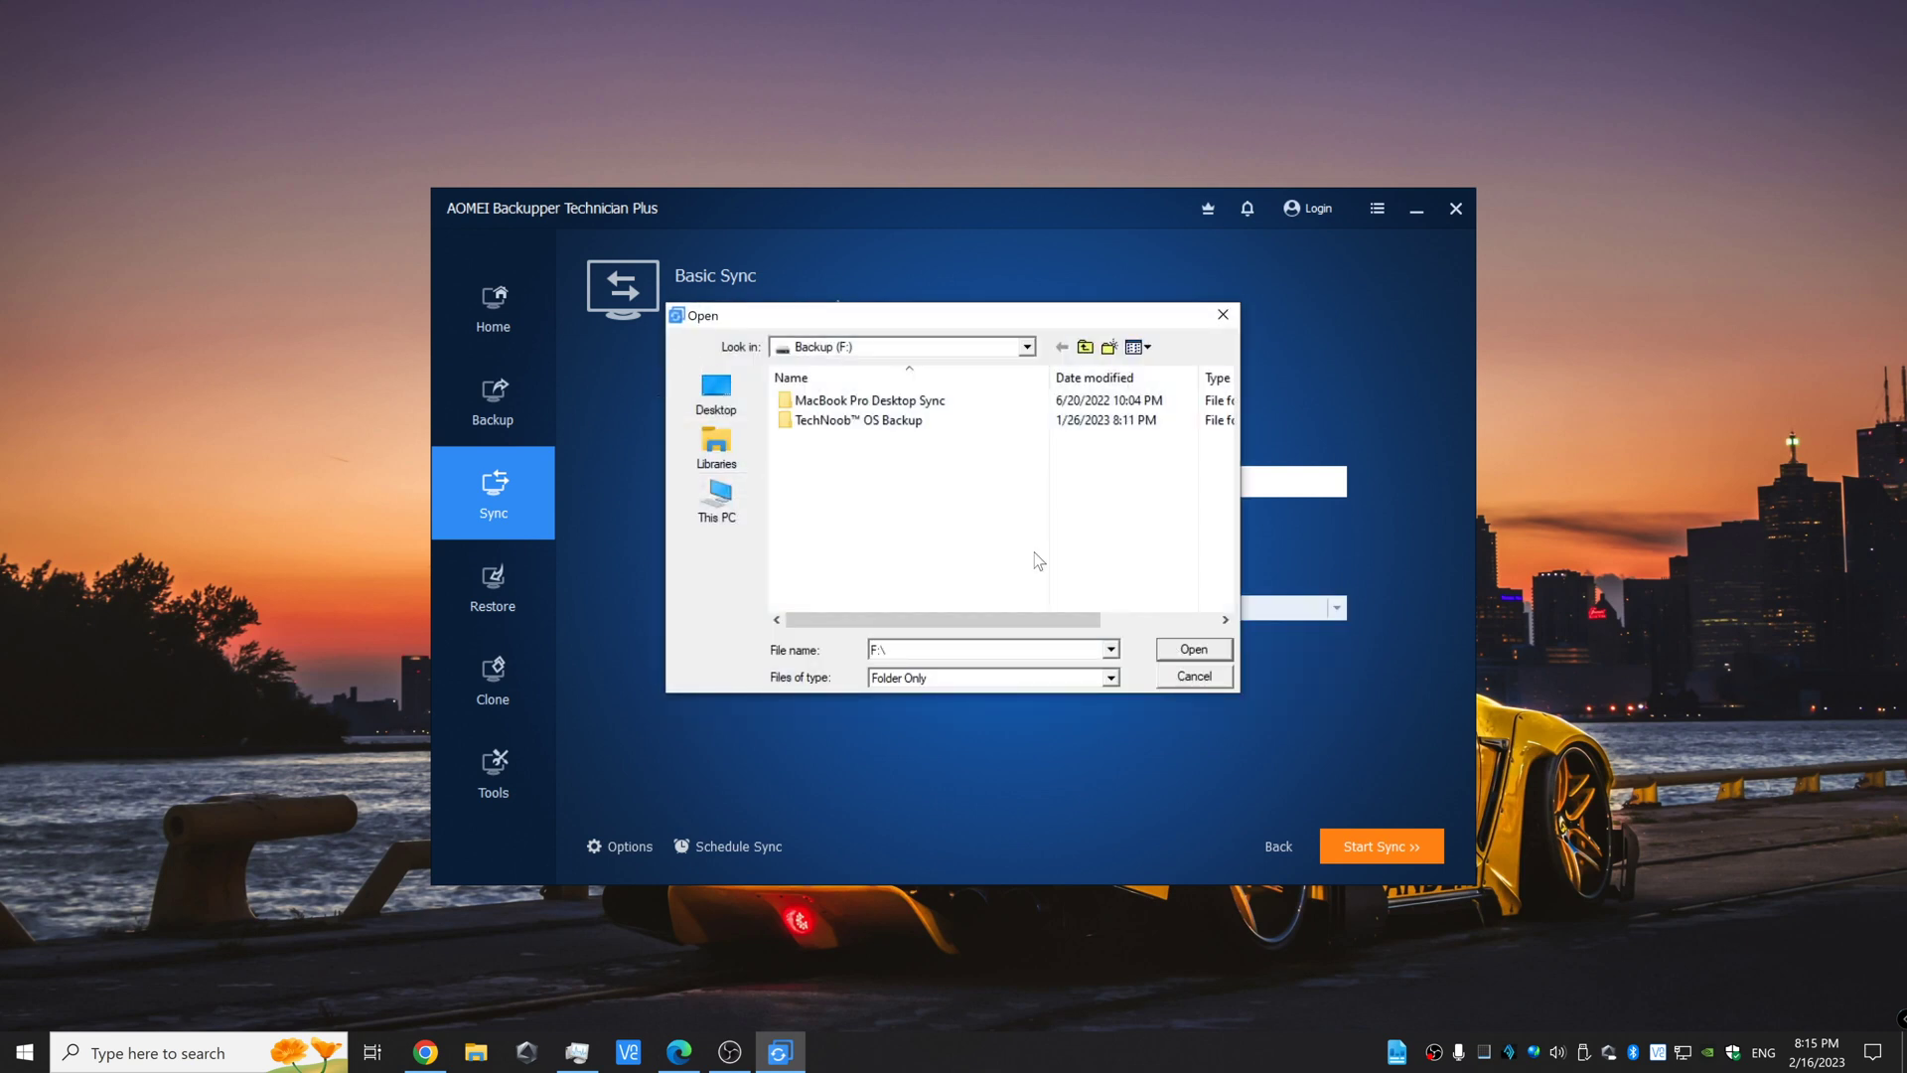
pyautogui.click(1191, 649)
# Rename the sync task to 'My Passport Sync'.
pyautogui.click(837, 311)
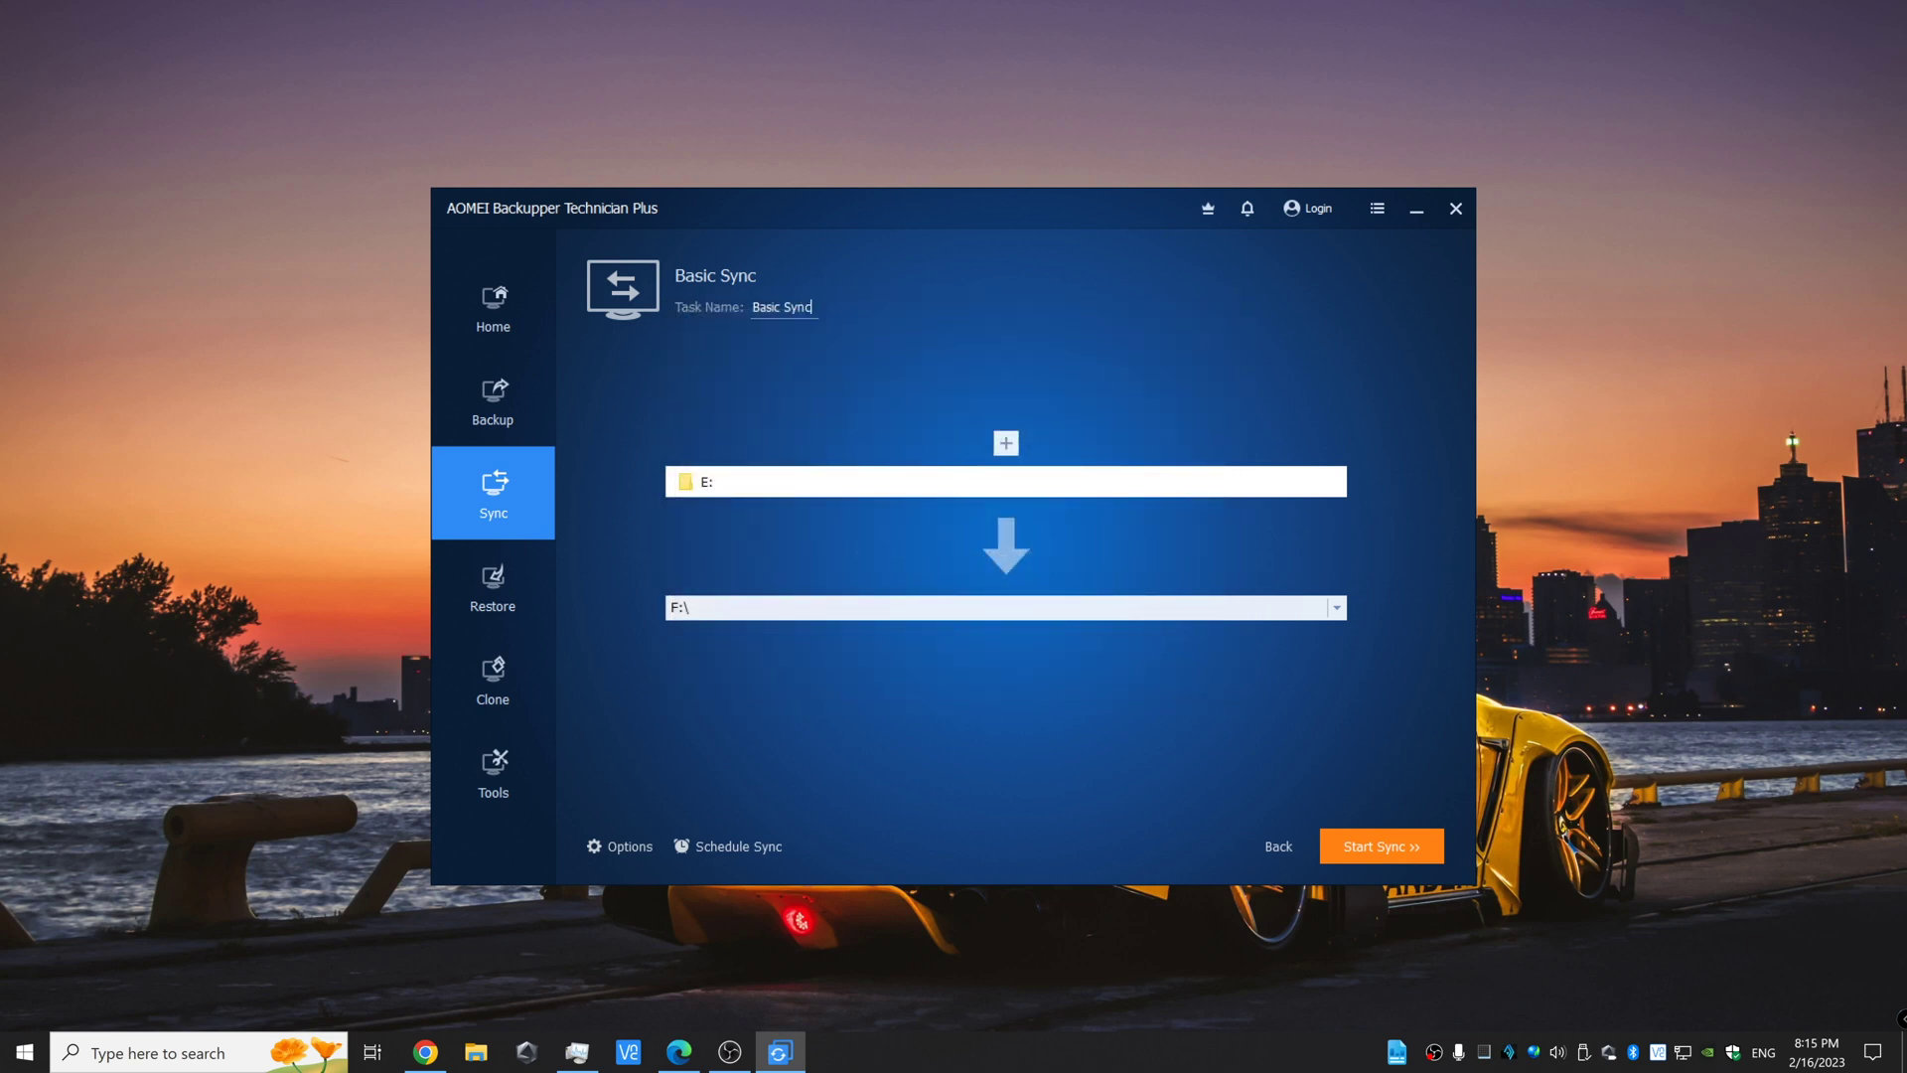
pyautogui.hotkey('ctrl', 'a')
pyautogui.write('My Passport Sync')
pyautogui.press('Return')
pyautogui.click(624, 844)
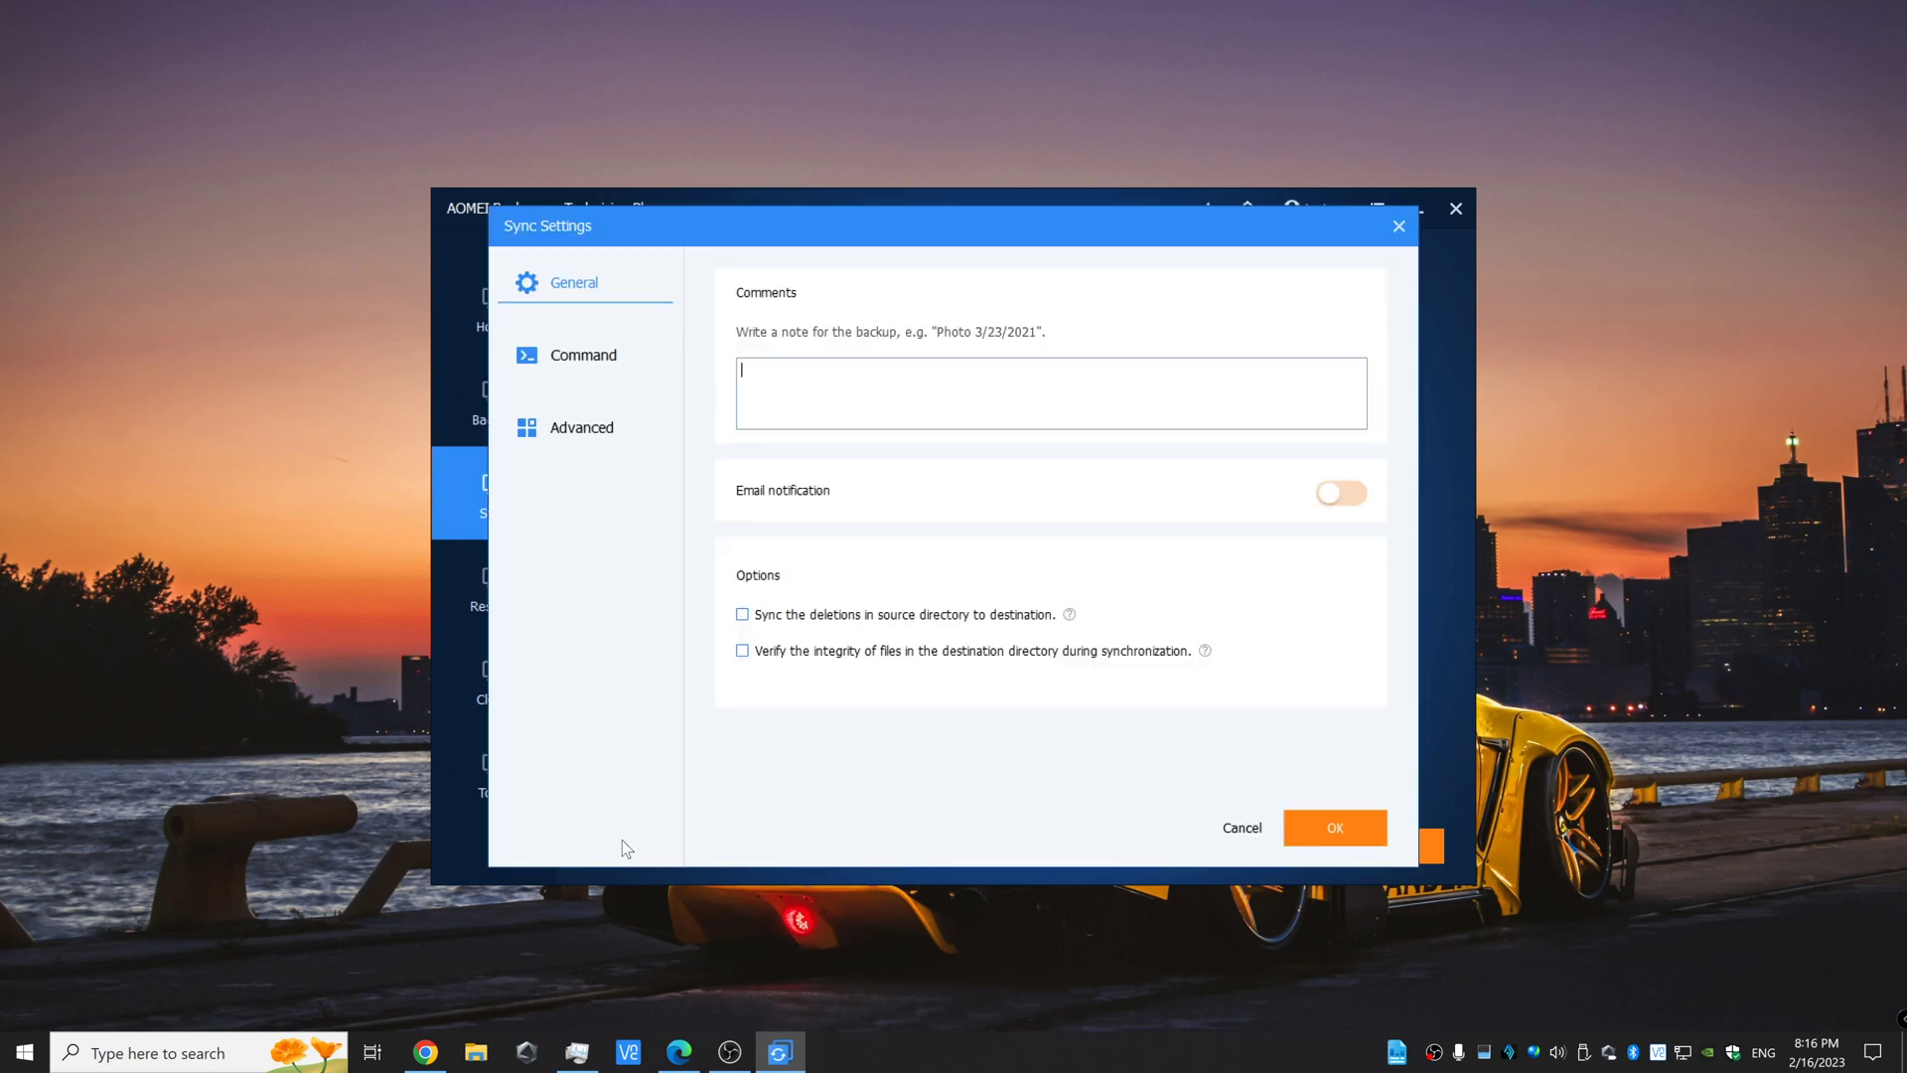
# Enable file verification, mirrored deletions and auto-creating a task-named target folder, then save the options.
pyautogui.click(844, 655)
pyautogui.click(846, 618)
pyautogui.click(626, 357)
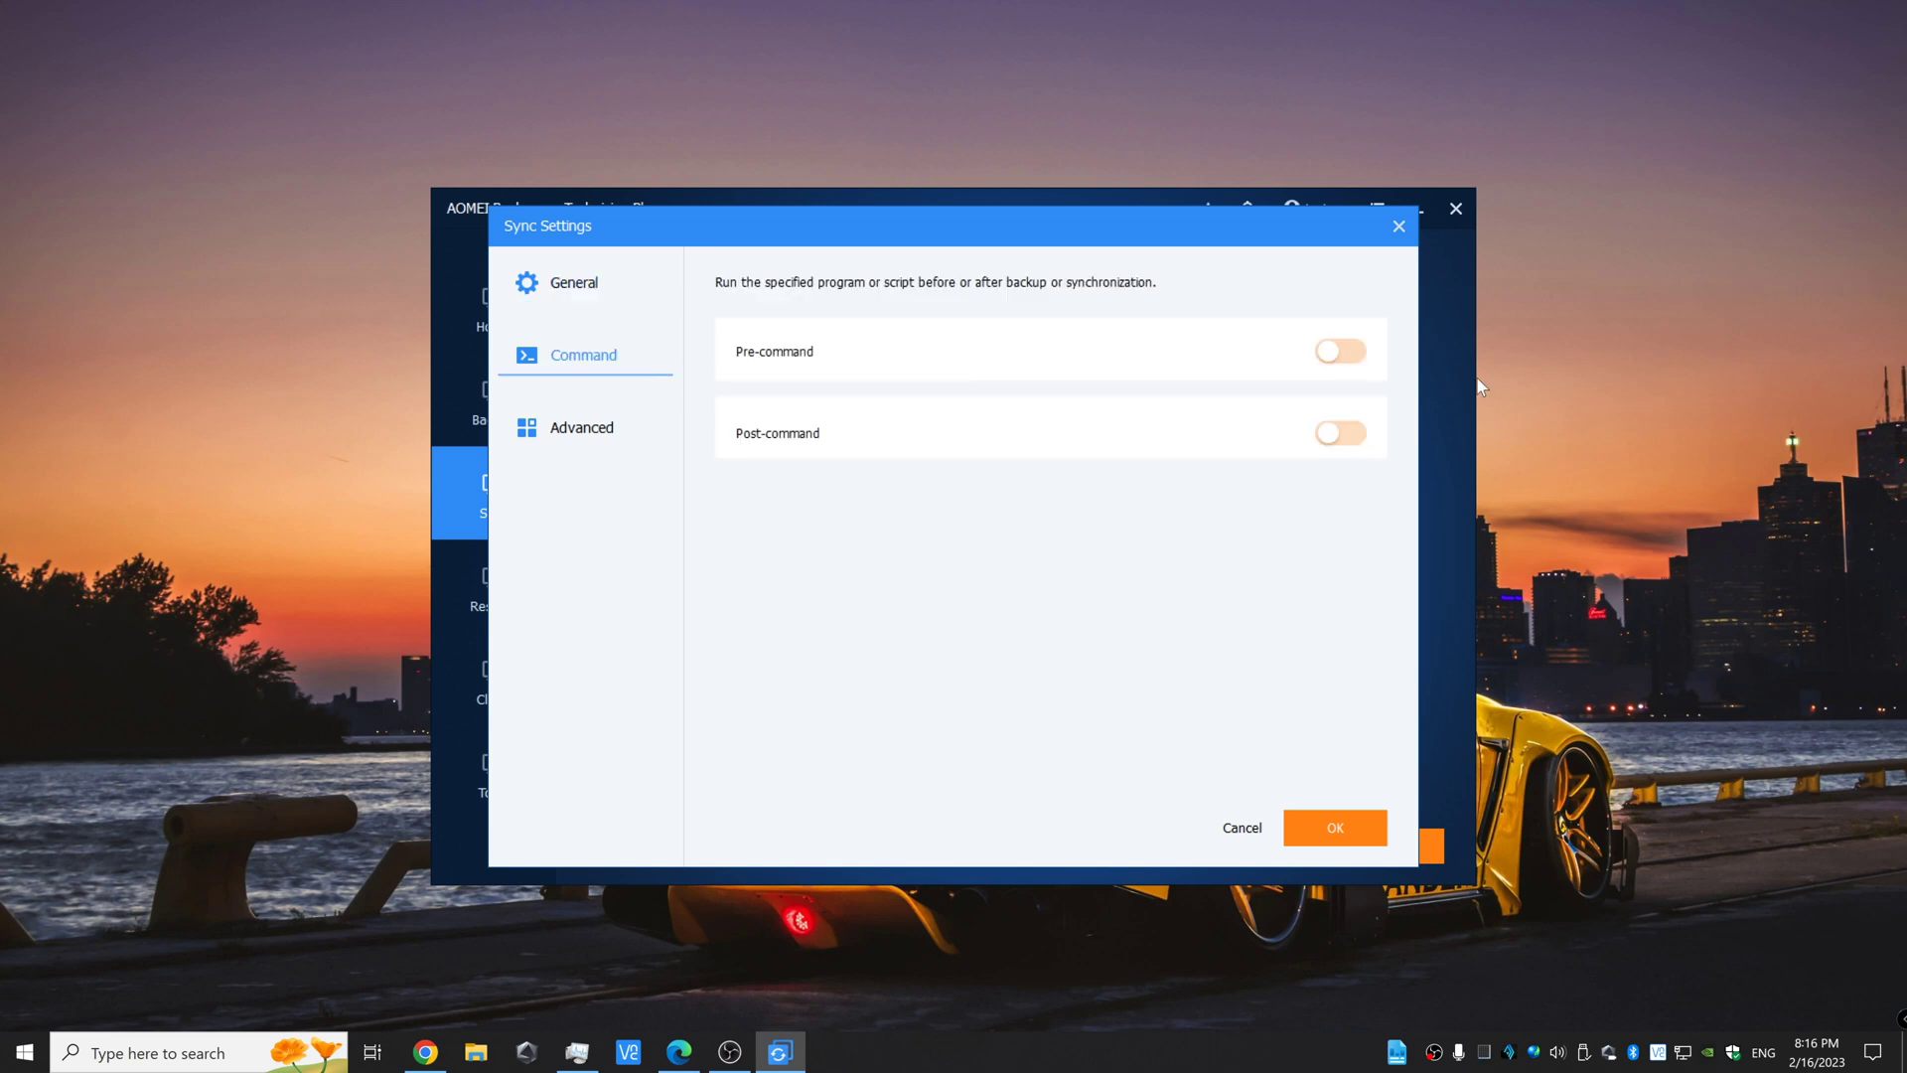
pyautogui.click(579, 427)
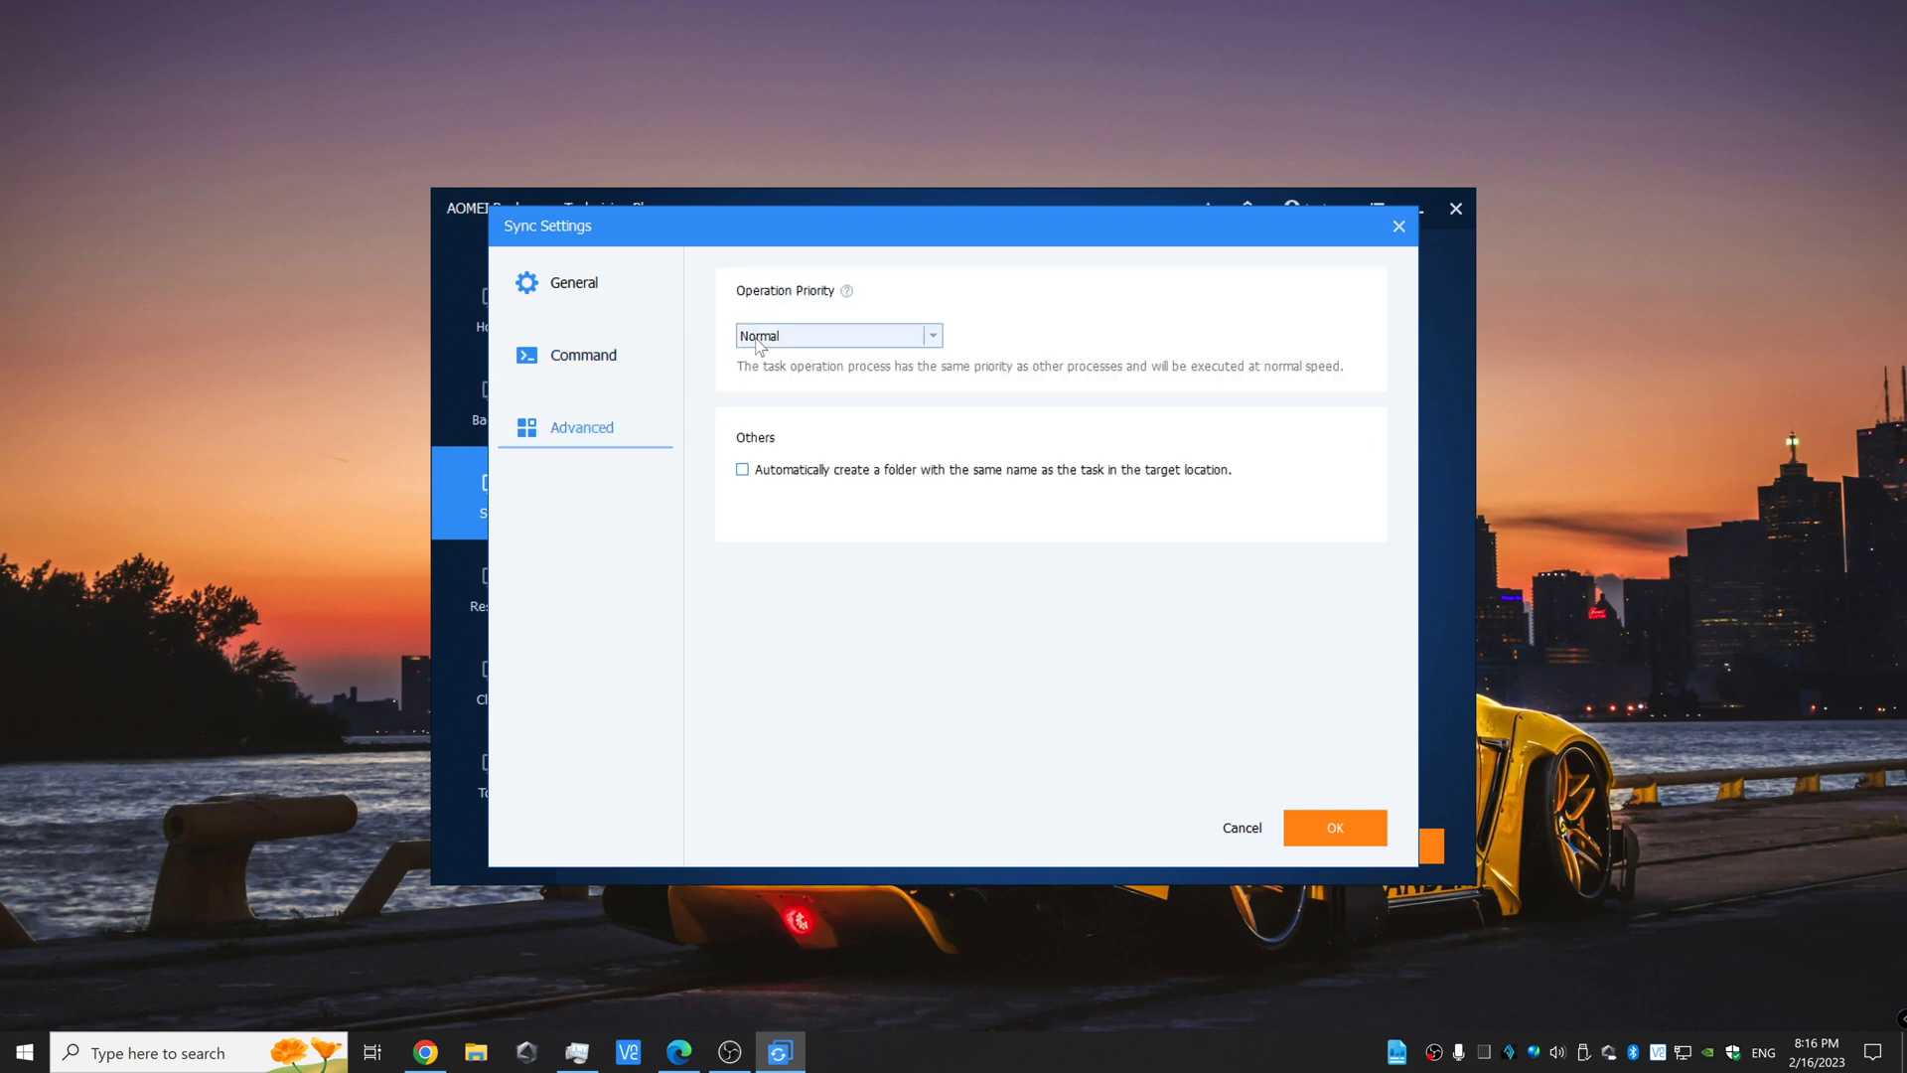
pyautogui.click(764, 479)
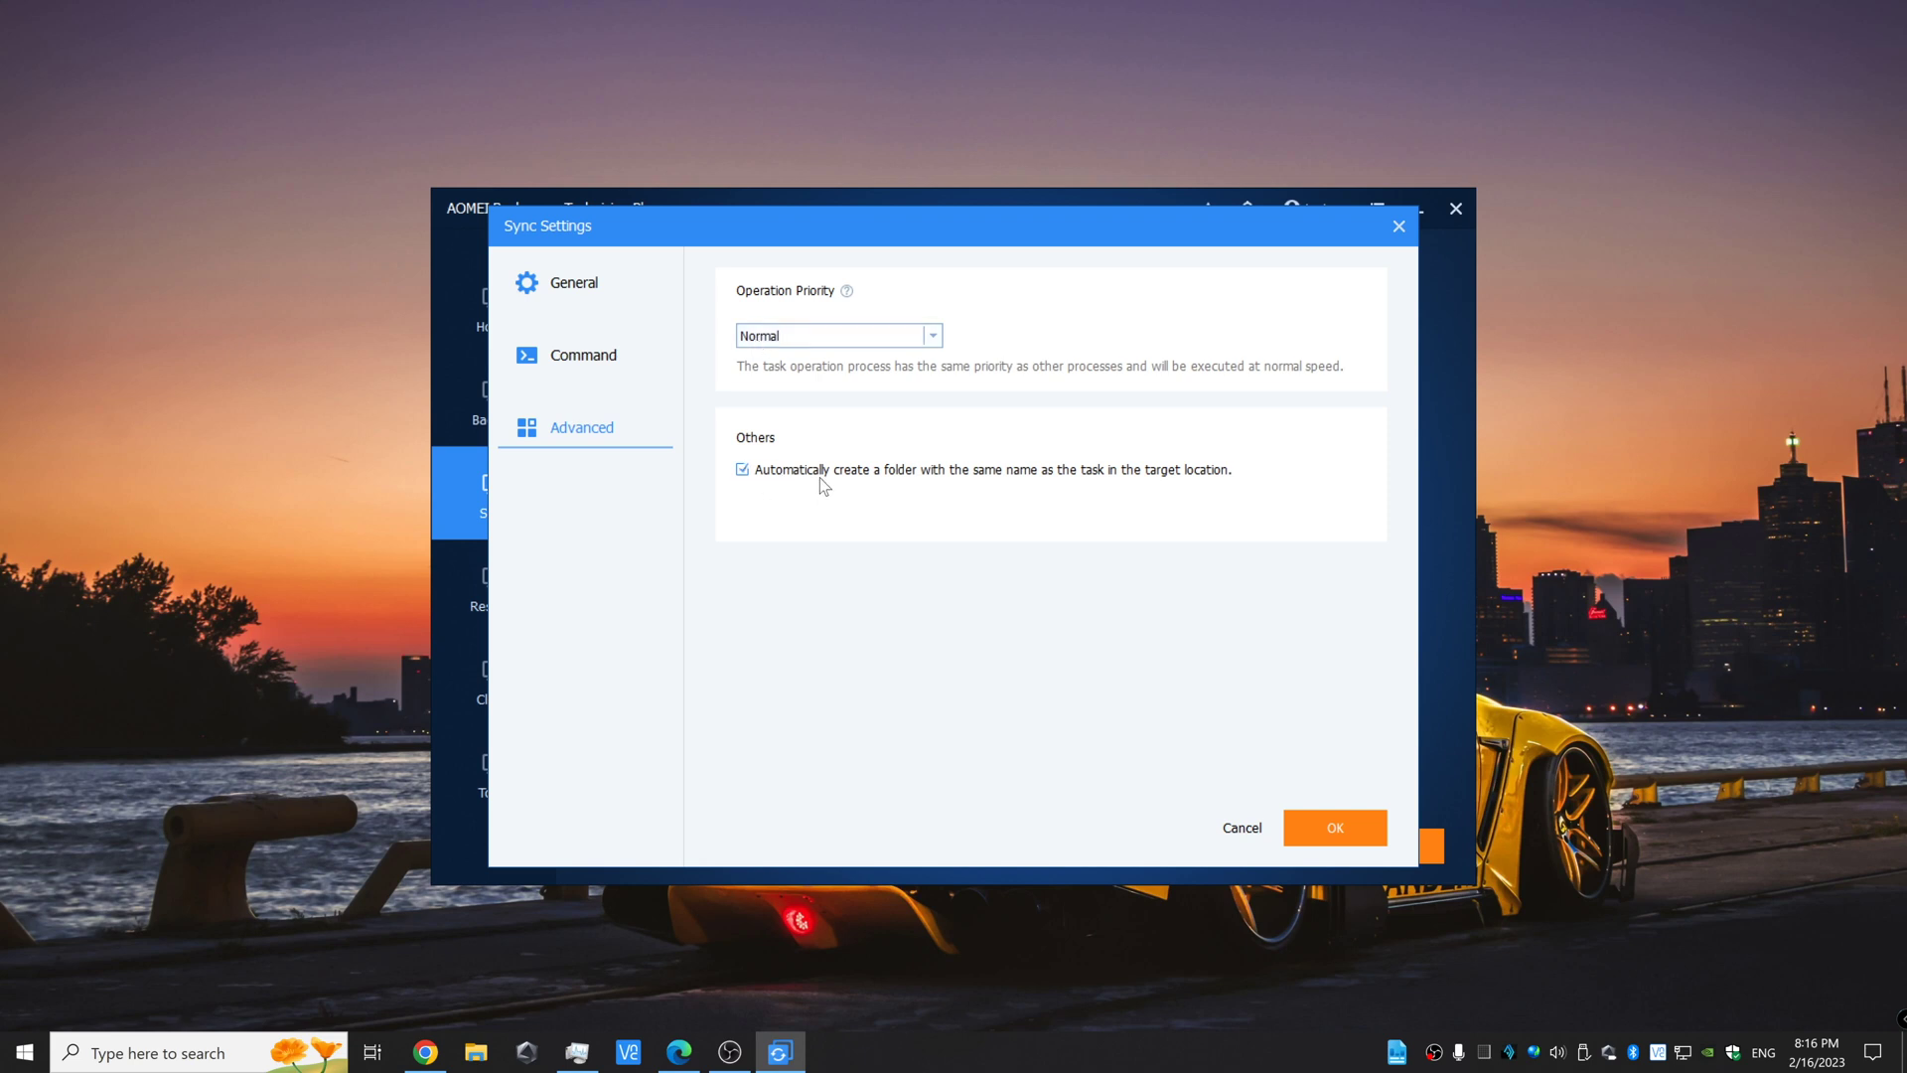
pyautogui.click(1335, 827)
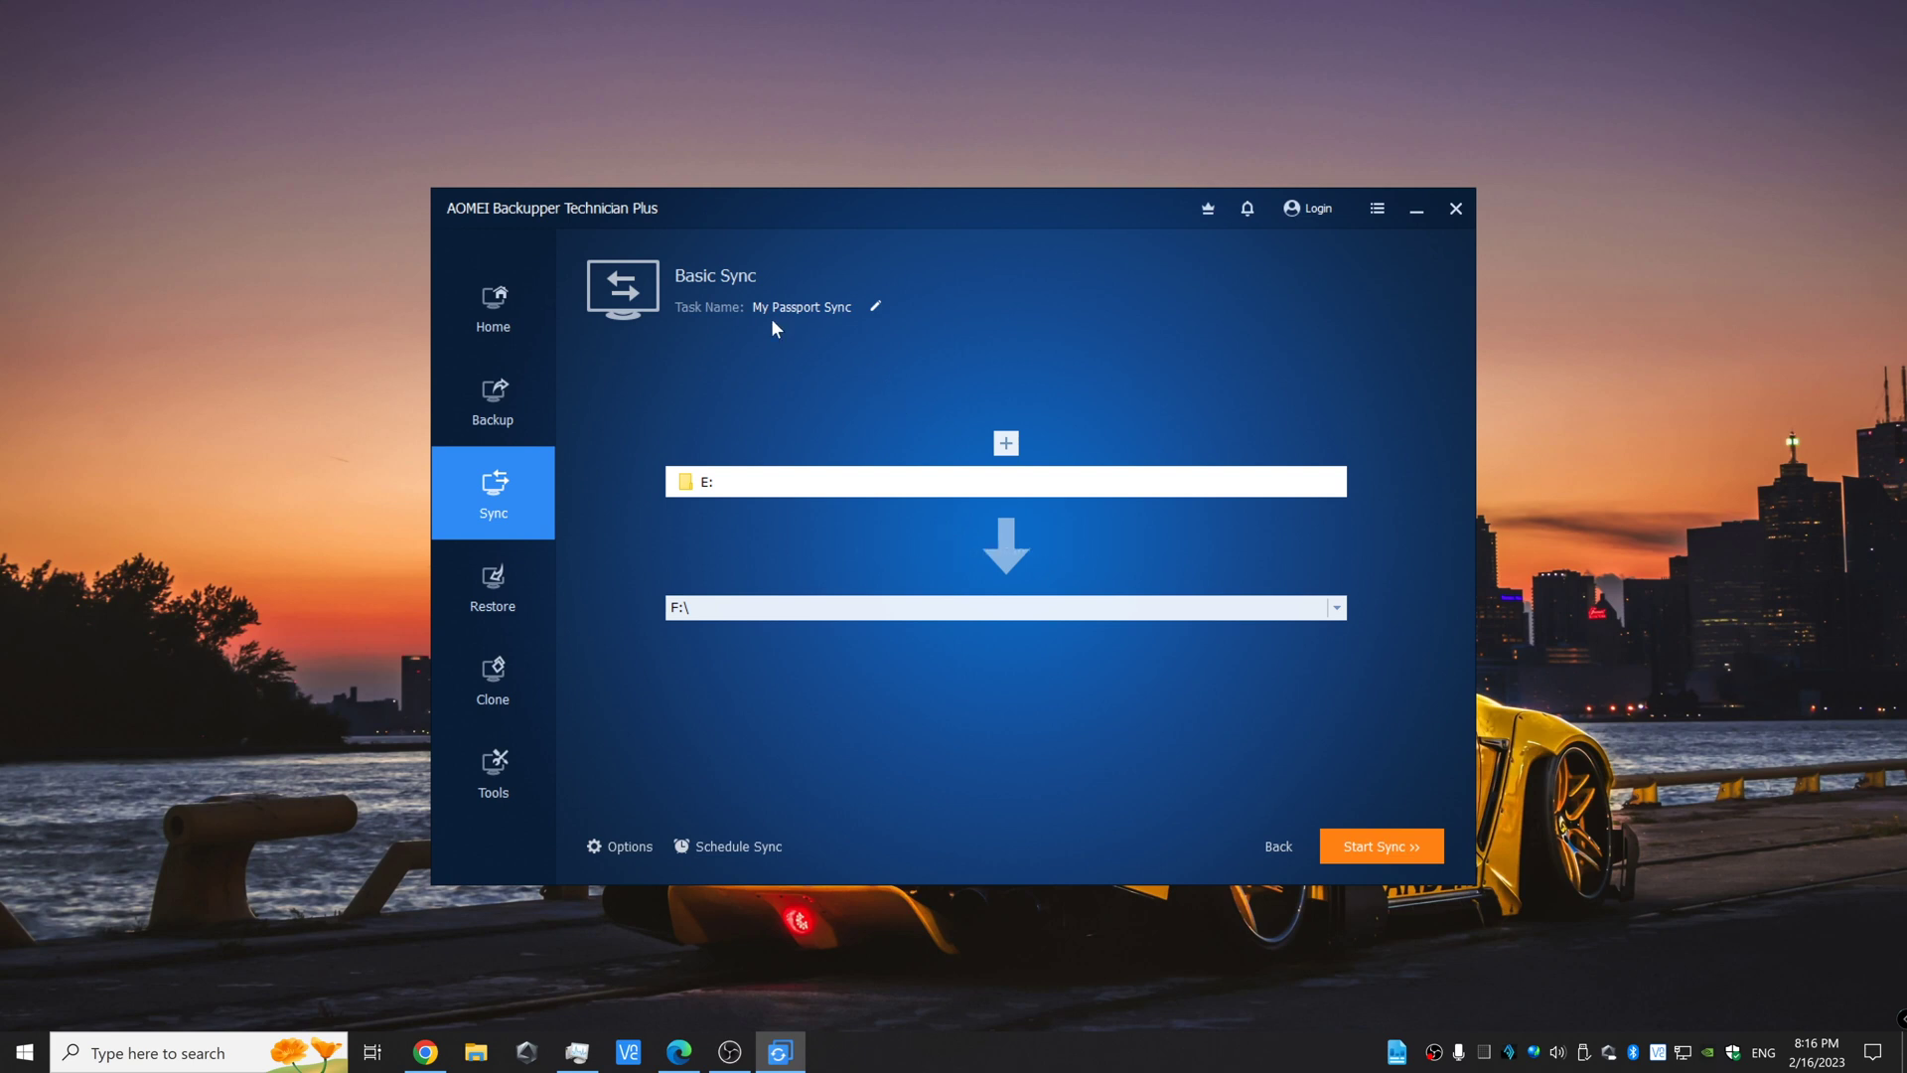
pyautogui.click(730, 846)
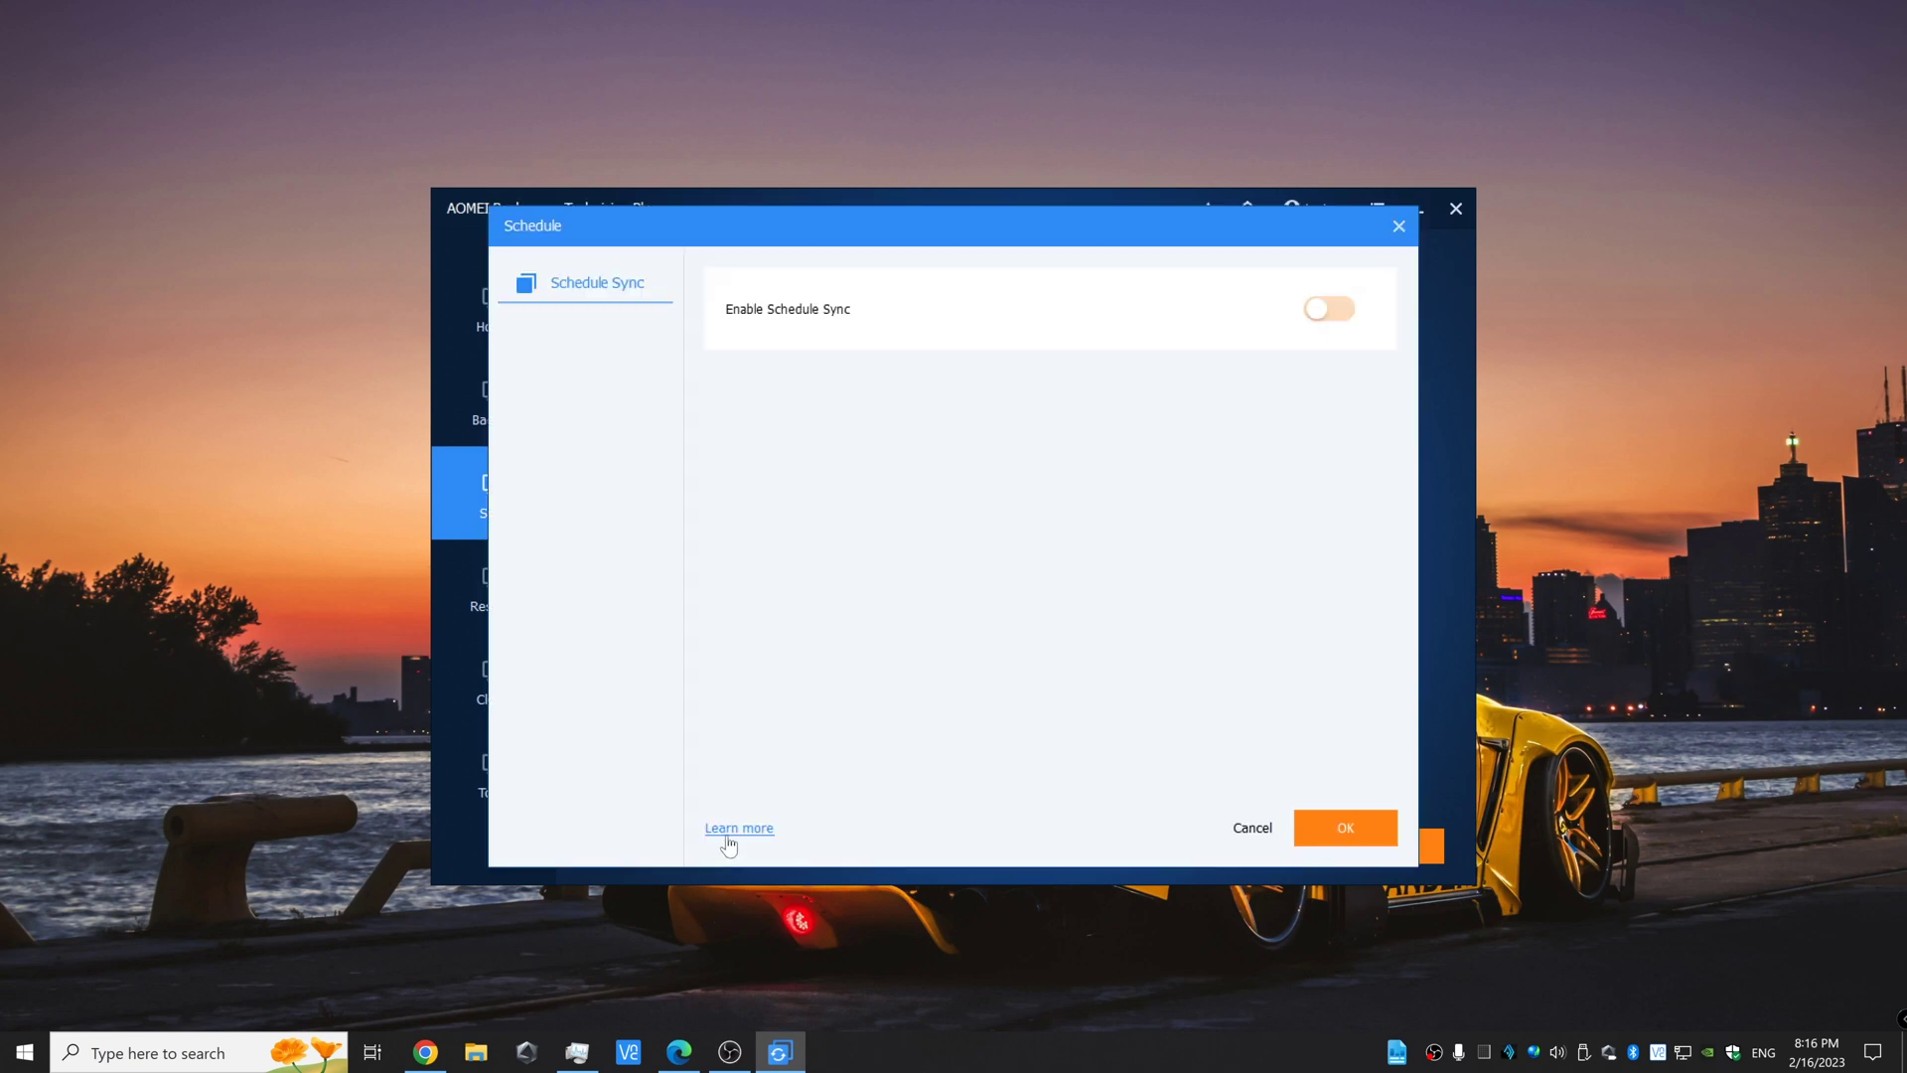
# Schedule the sync weekly on Monday and Friday at 20:00 and save it.
pyautogui.click(1332, 319)
pyautogui.click(878, 366)
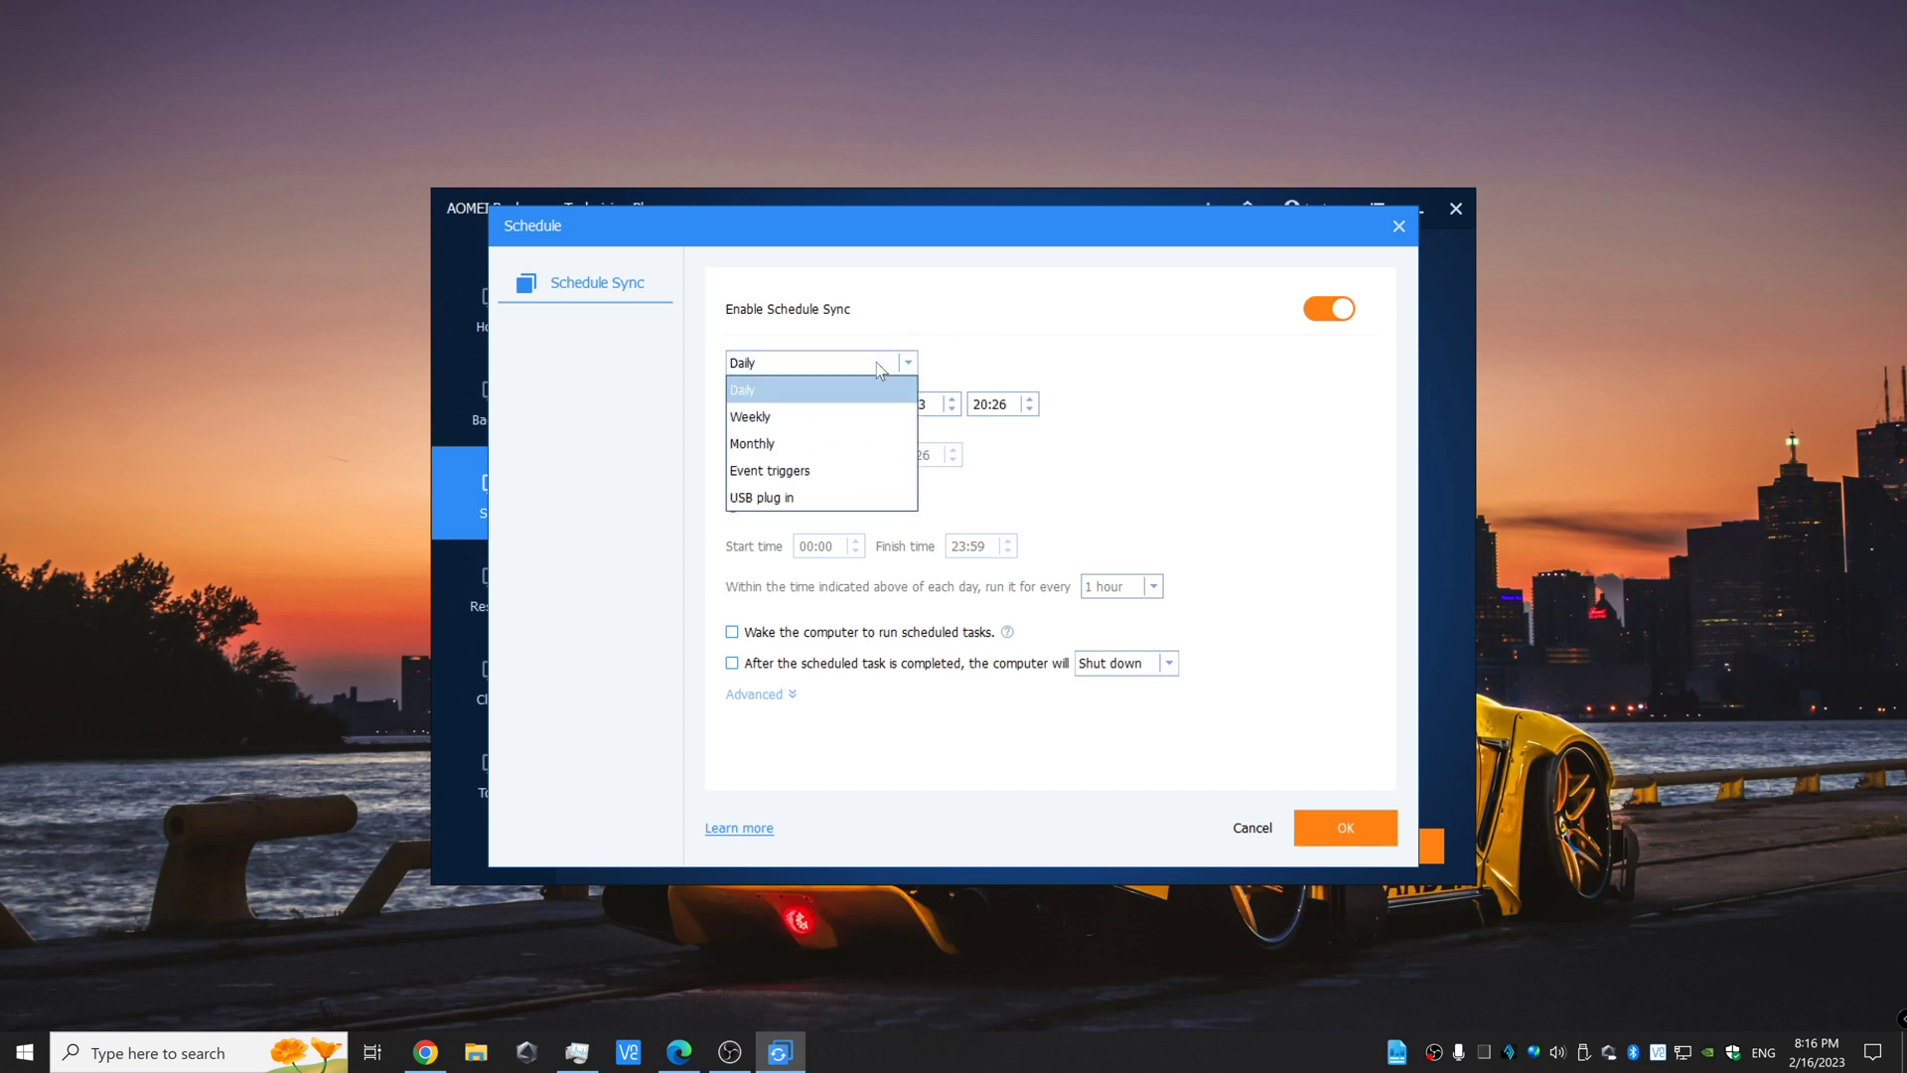
pyautogui.click(861, 413)
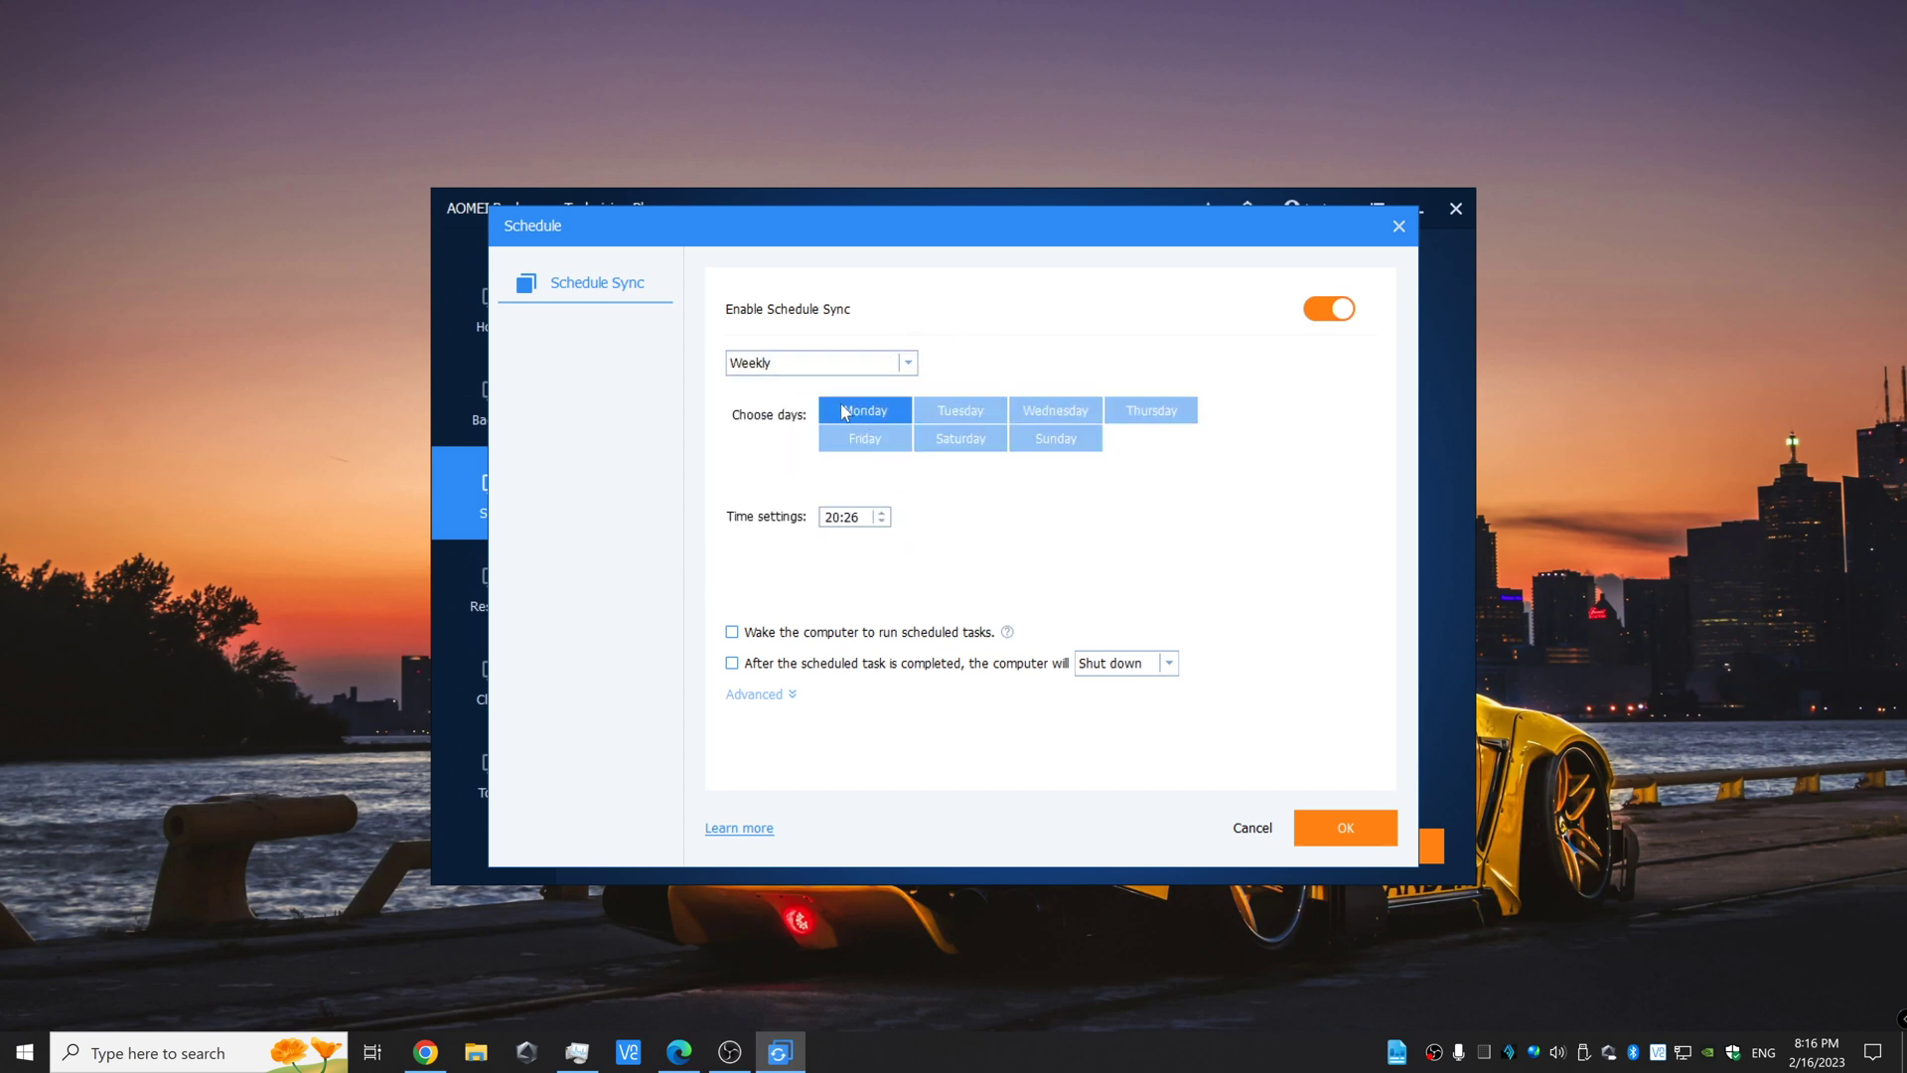
pyautogui.click(852, 412)
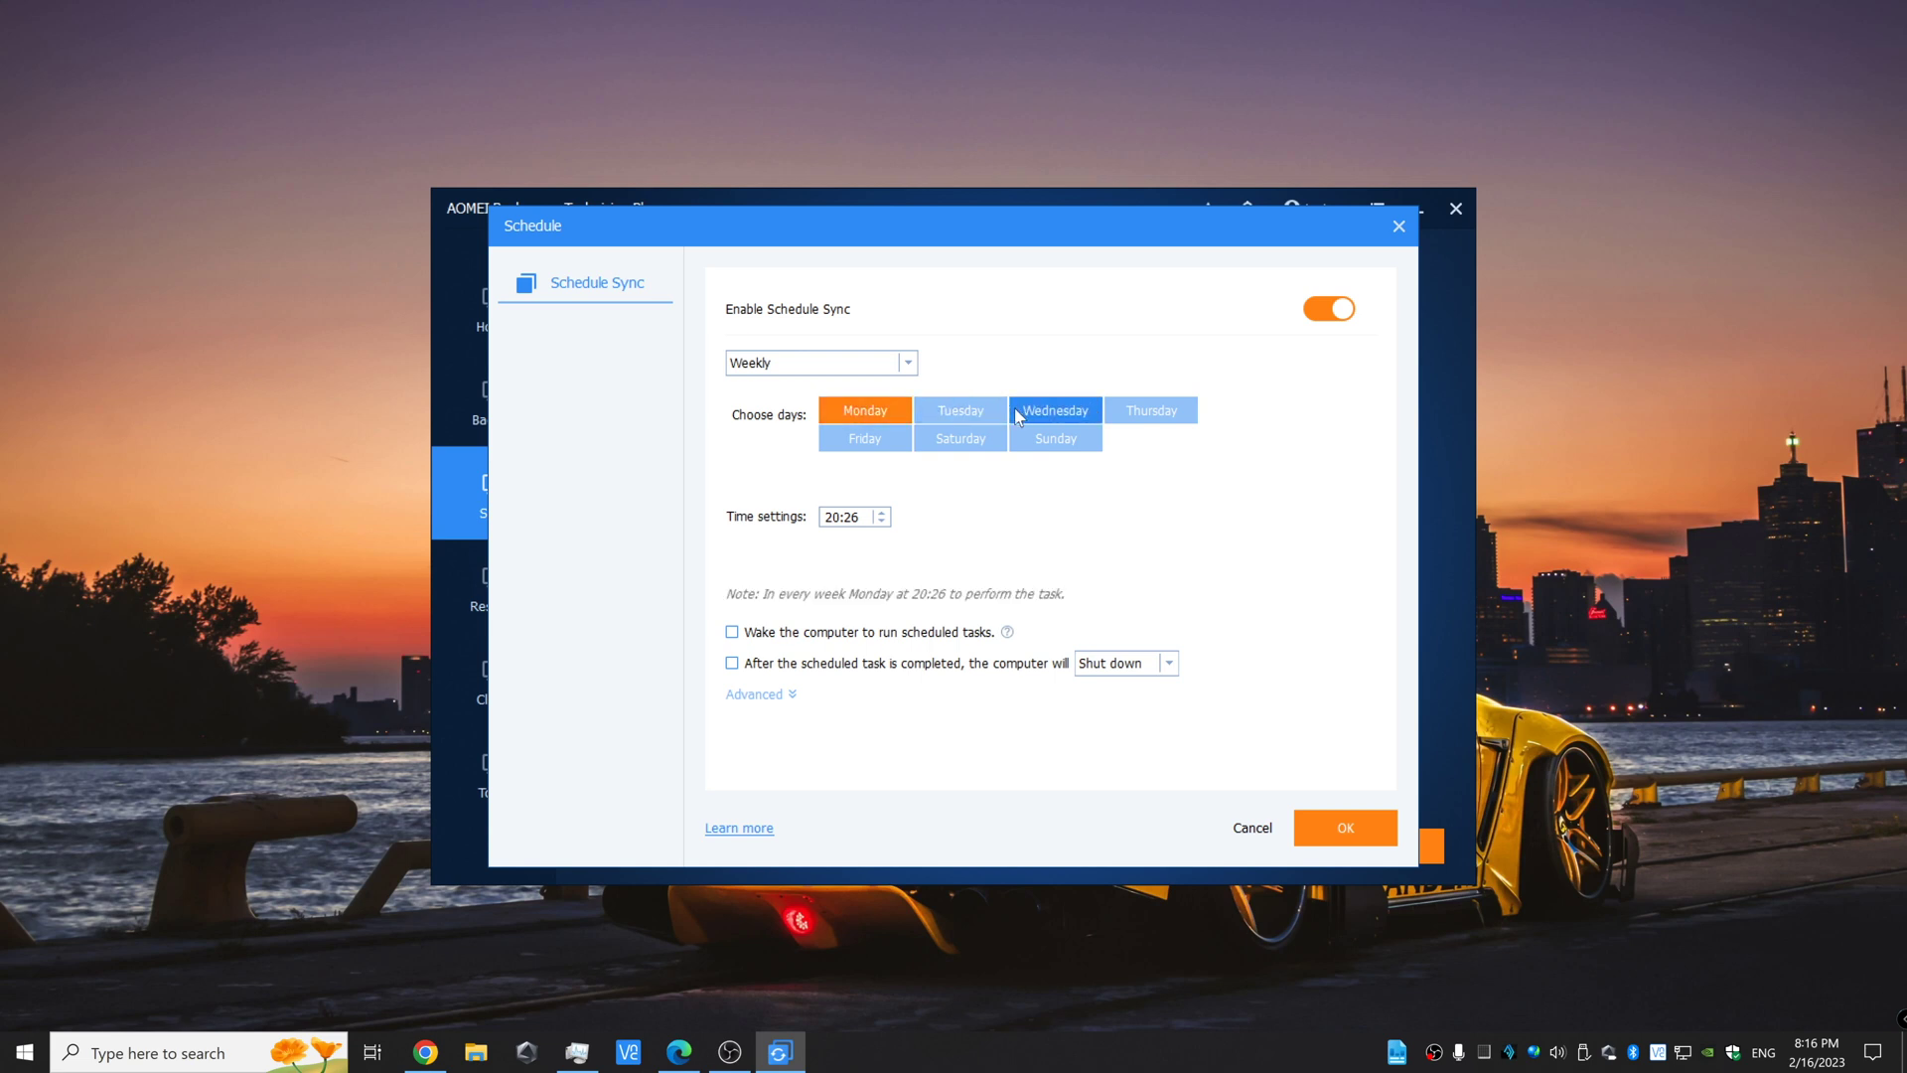
pyautogui.click(842, 438)
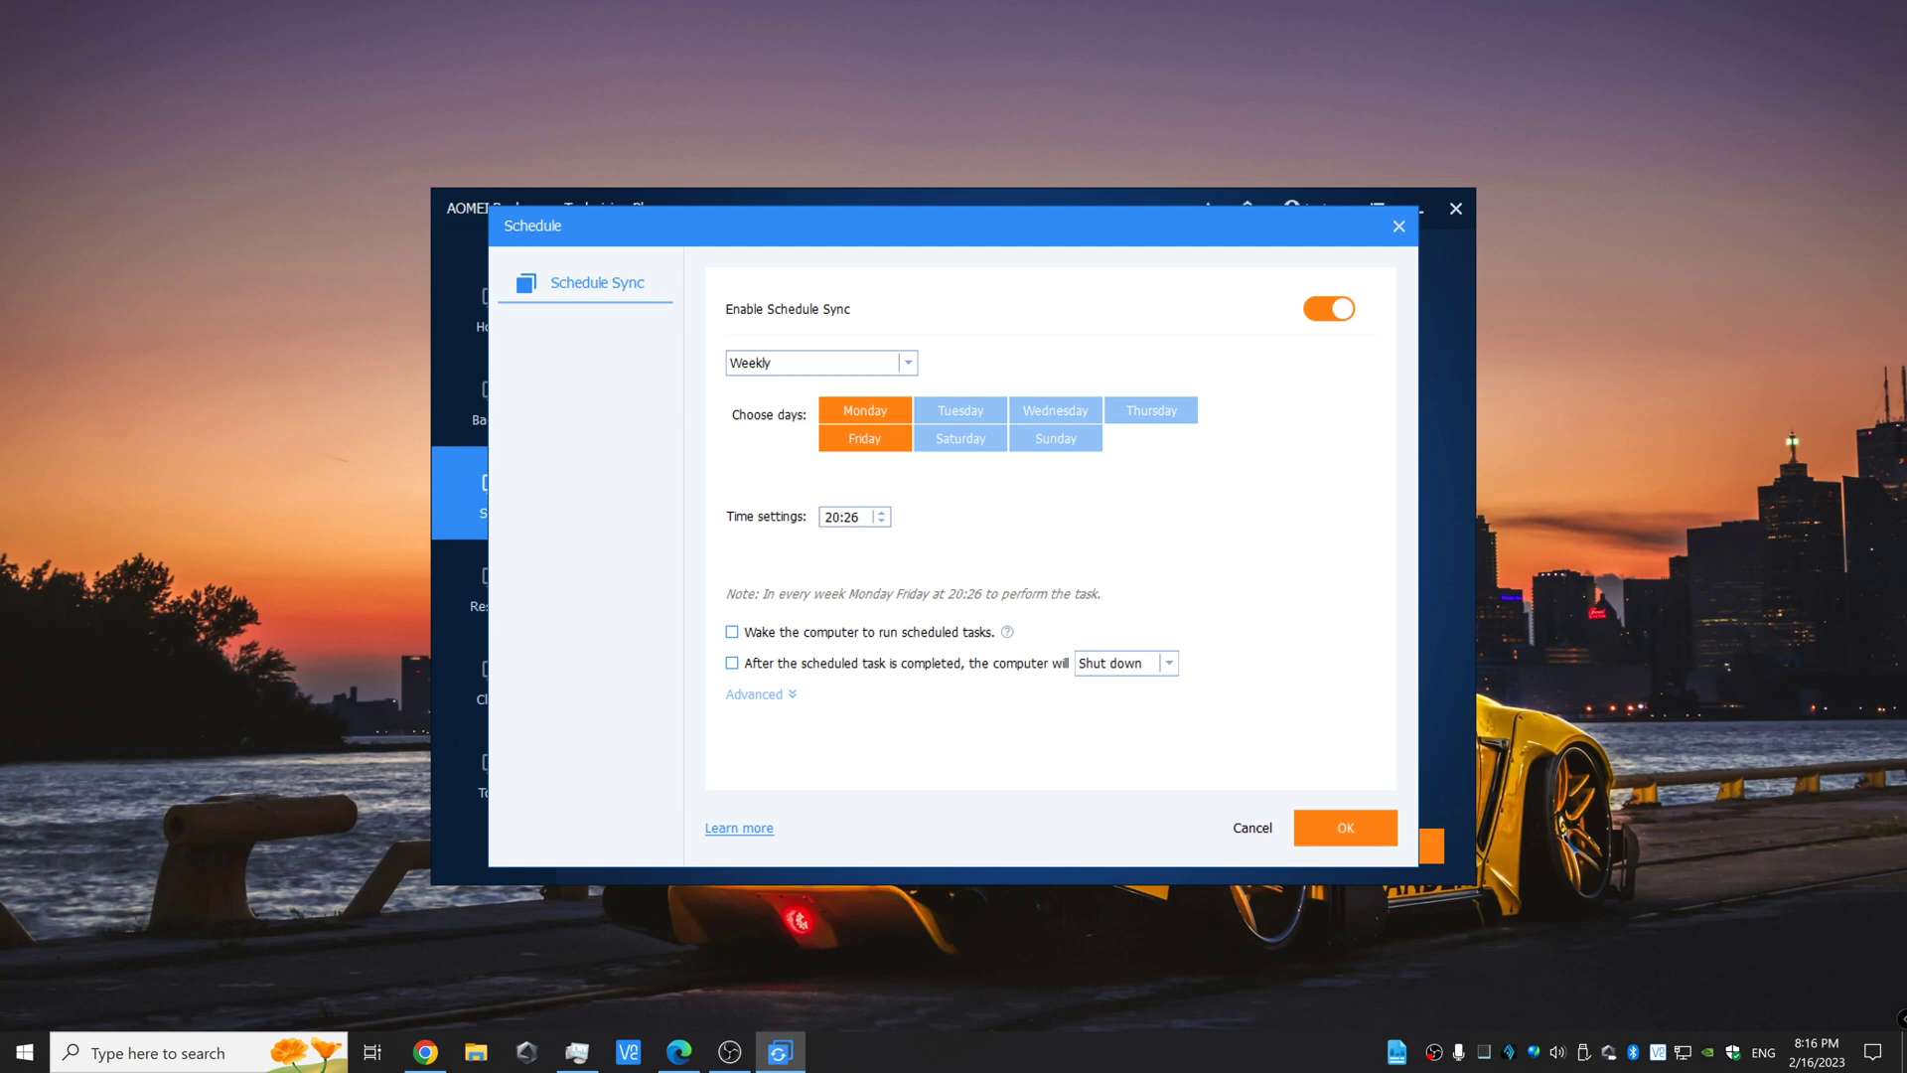
pyautogui.press('BackSpace')
pyautogui.press('BackSpace')
pyautogui.write('0')
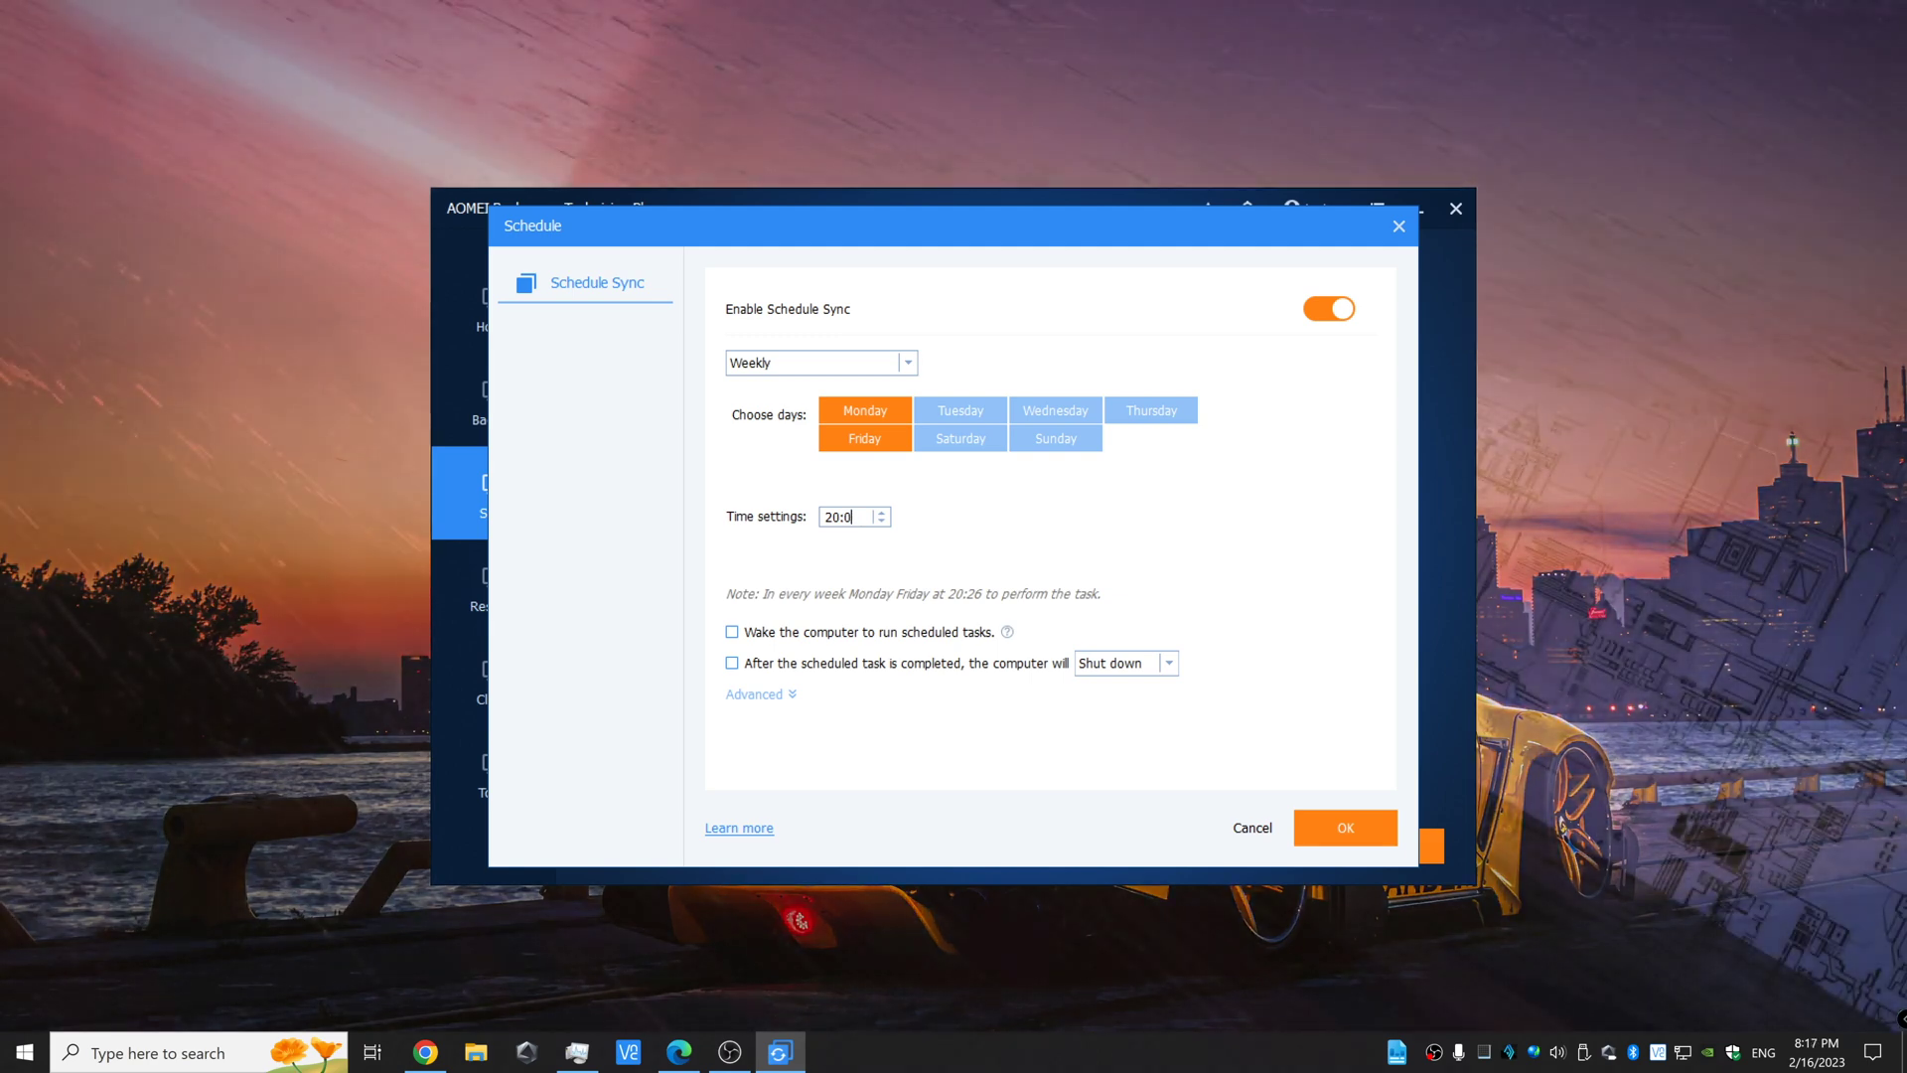
pyautogui.write('0')
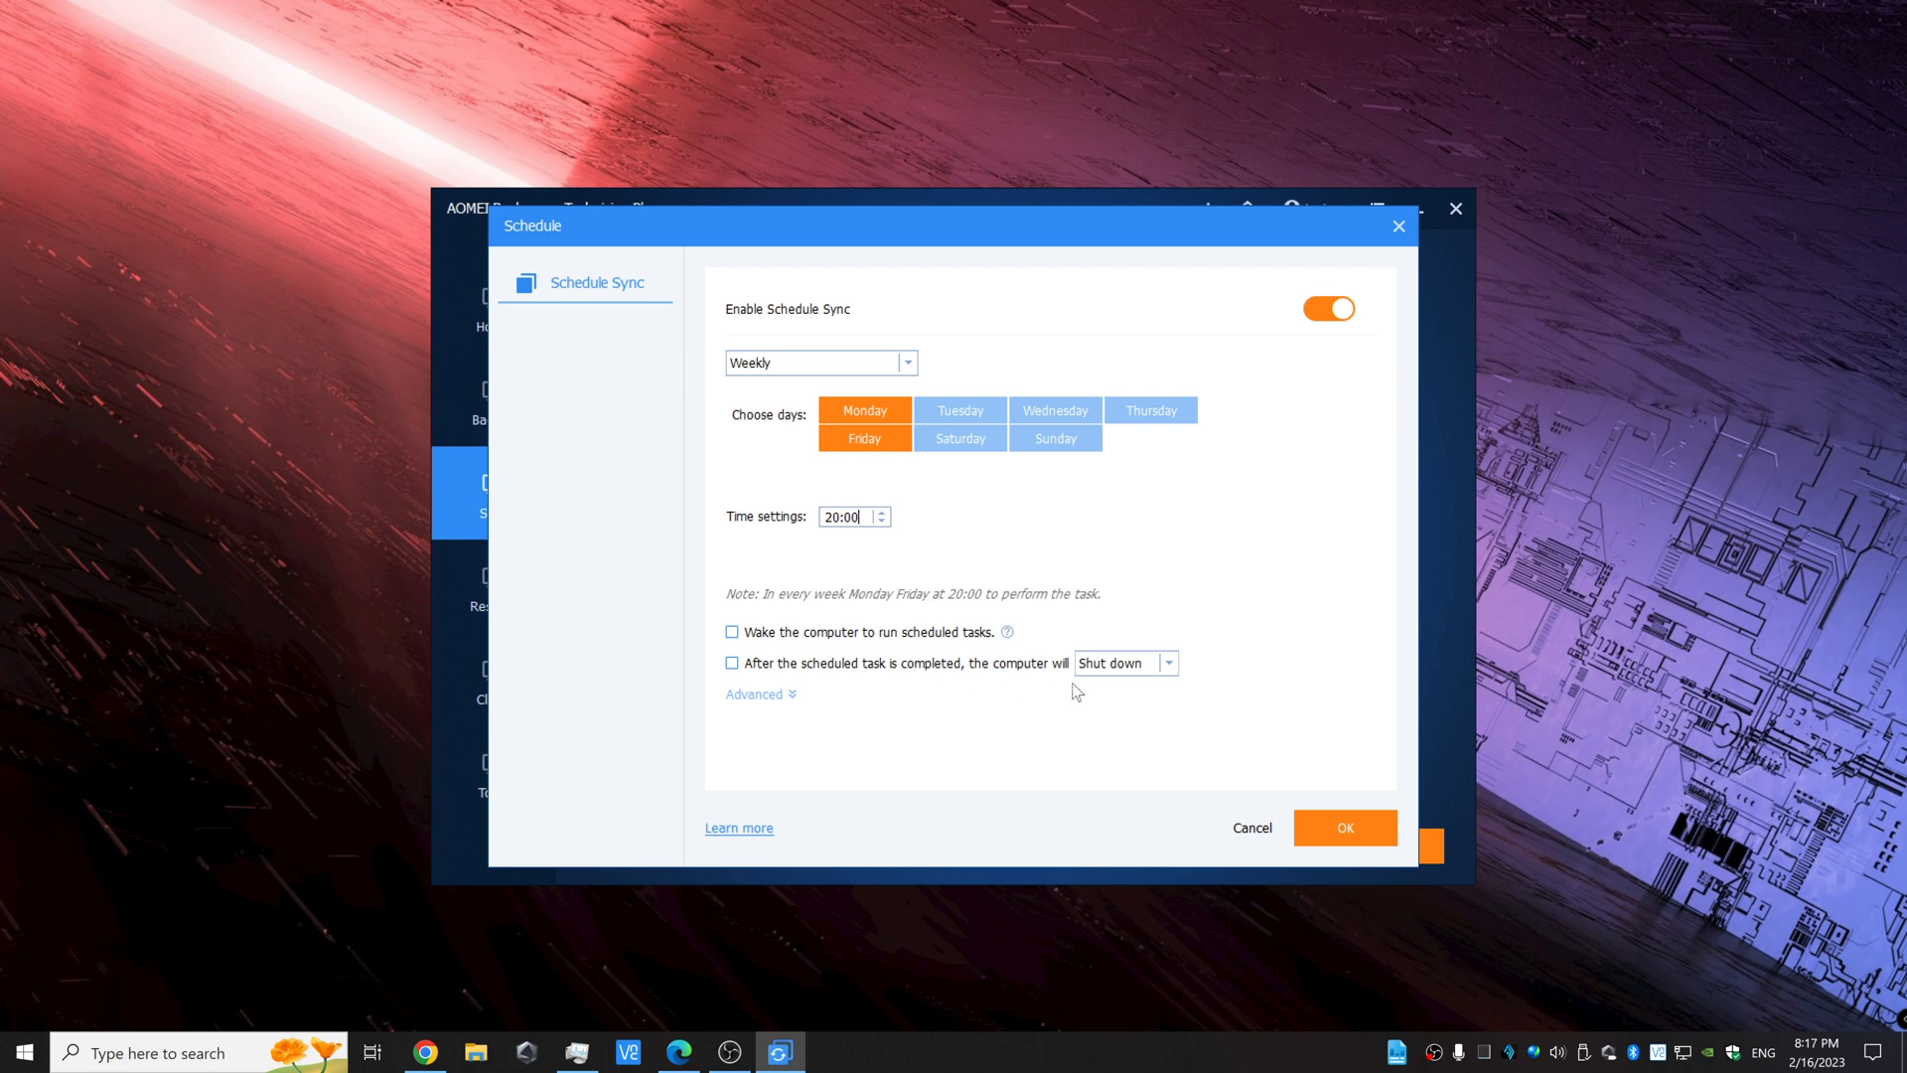
pyautogui.click(1340, 827)
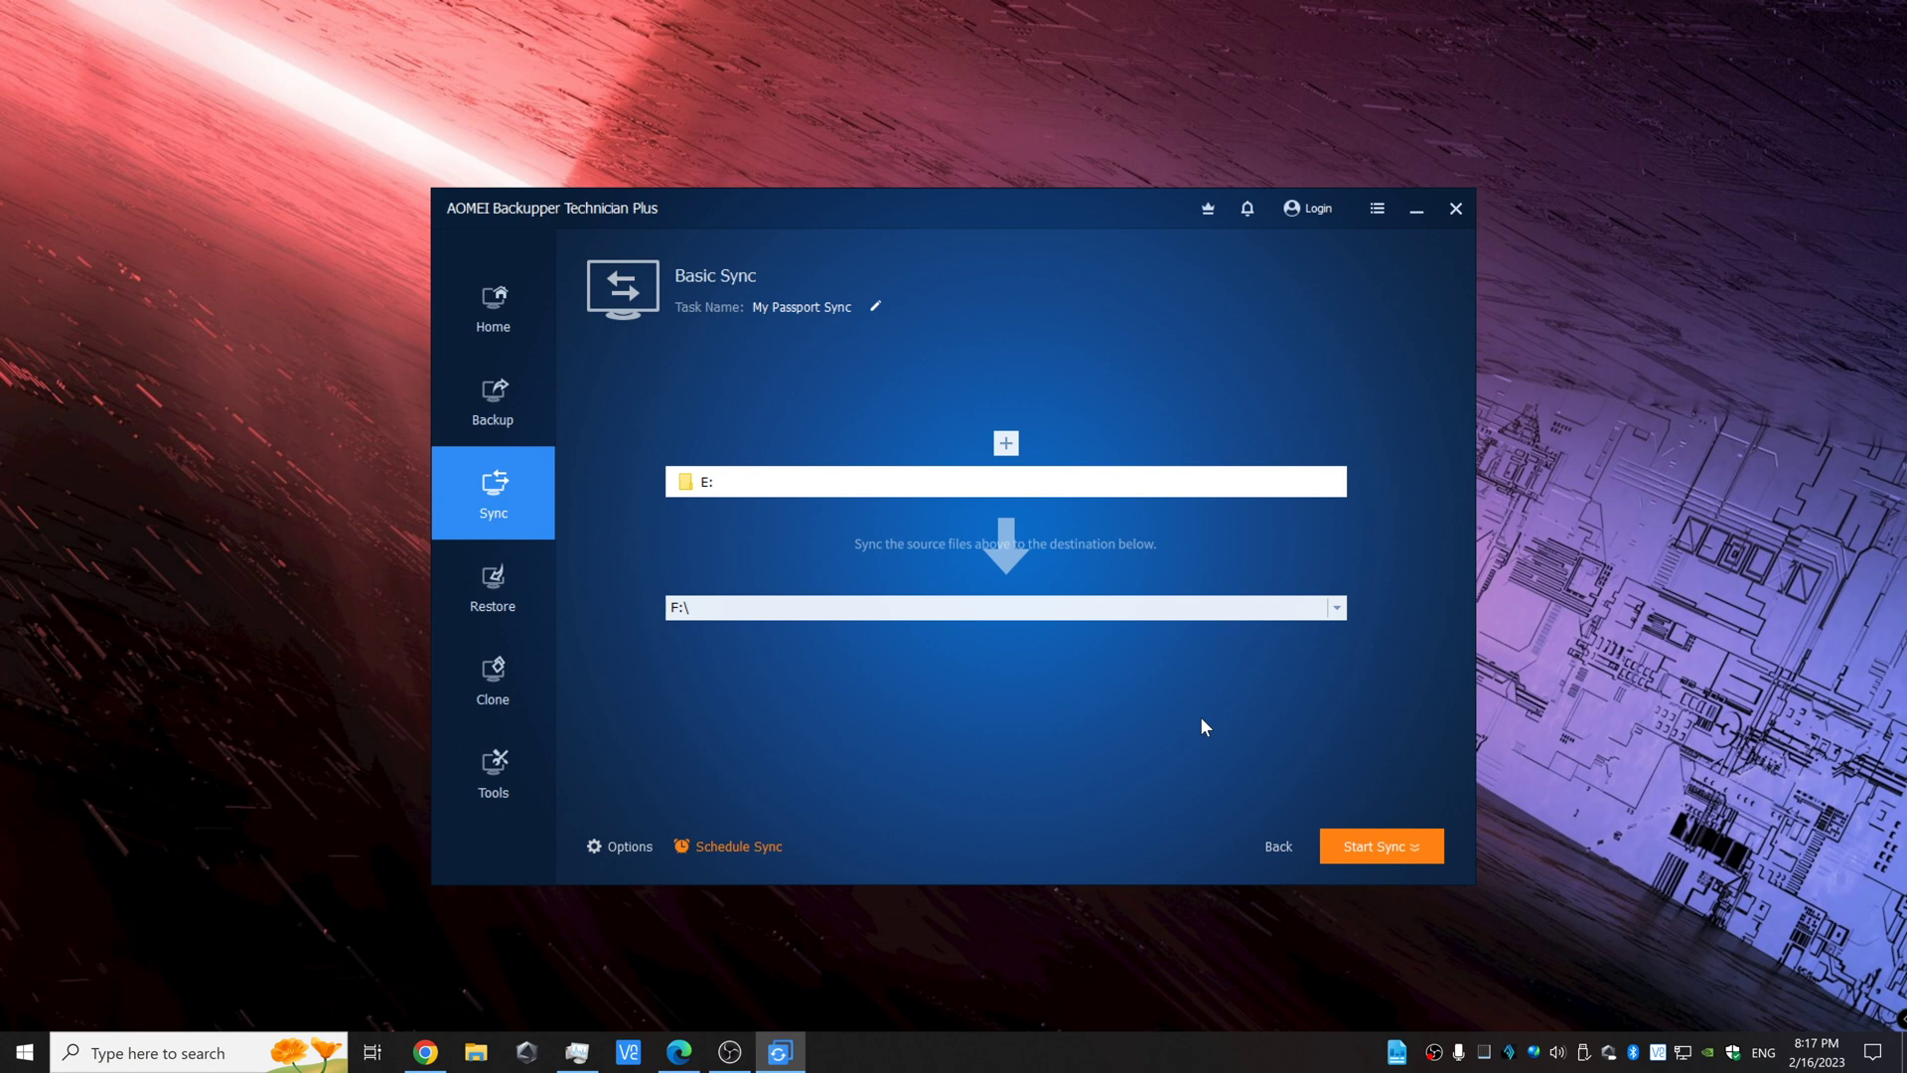
# Add the schedule and start syncing E: to F: immediately.
pyautogui.click(1368, 831)
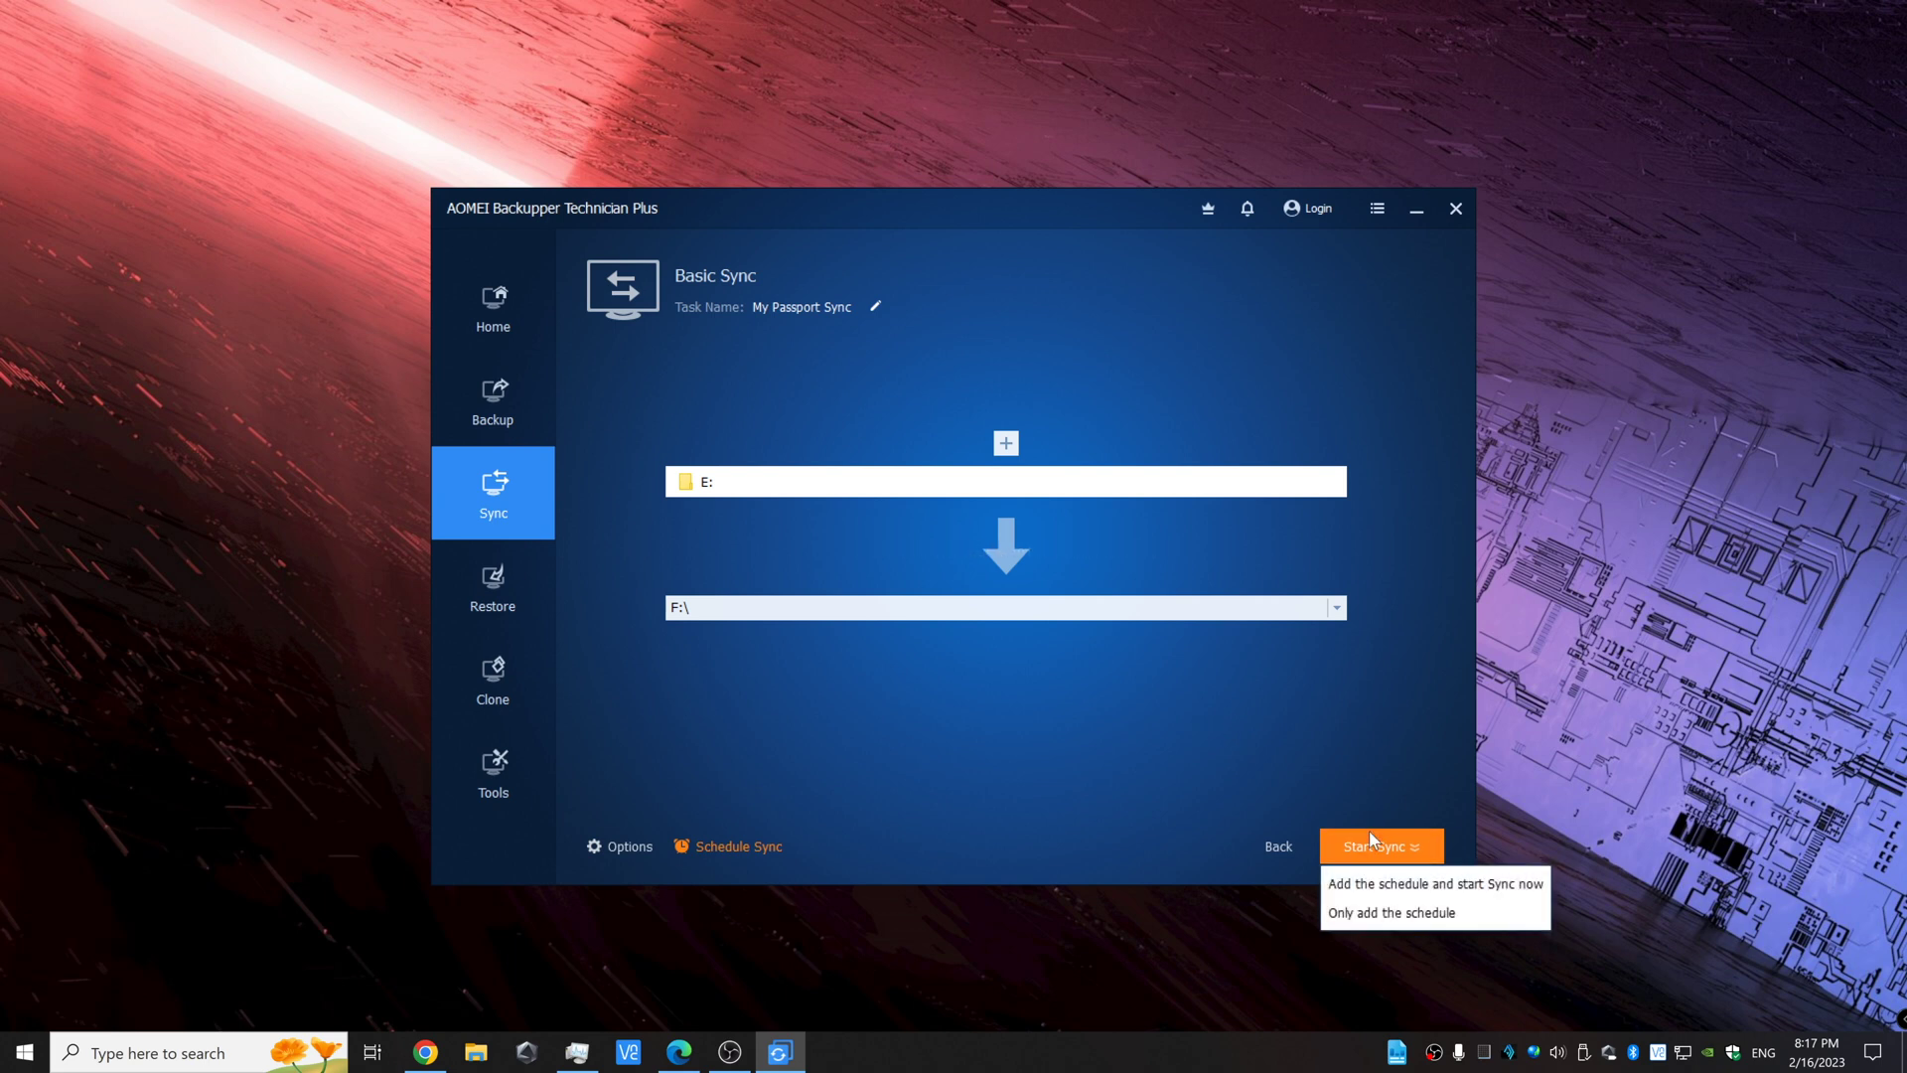
pyautogui.click(1362, 897)
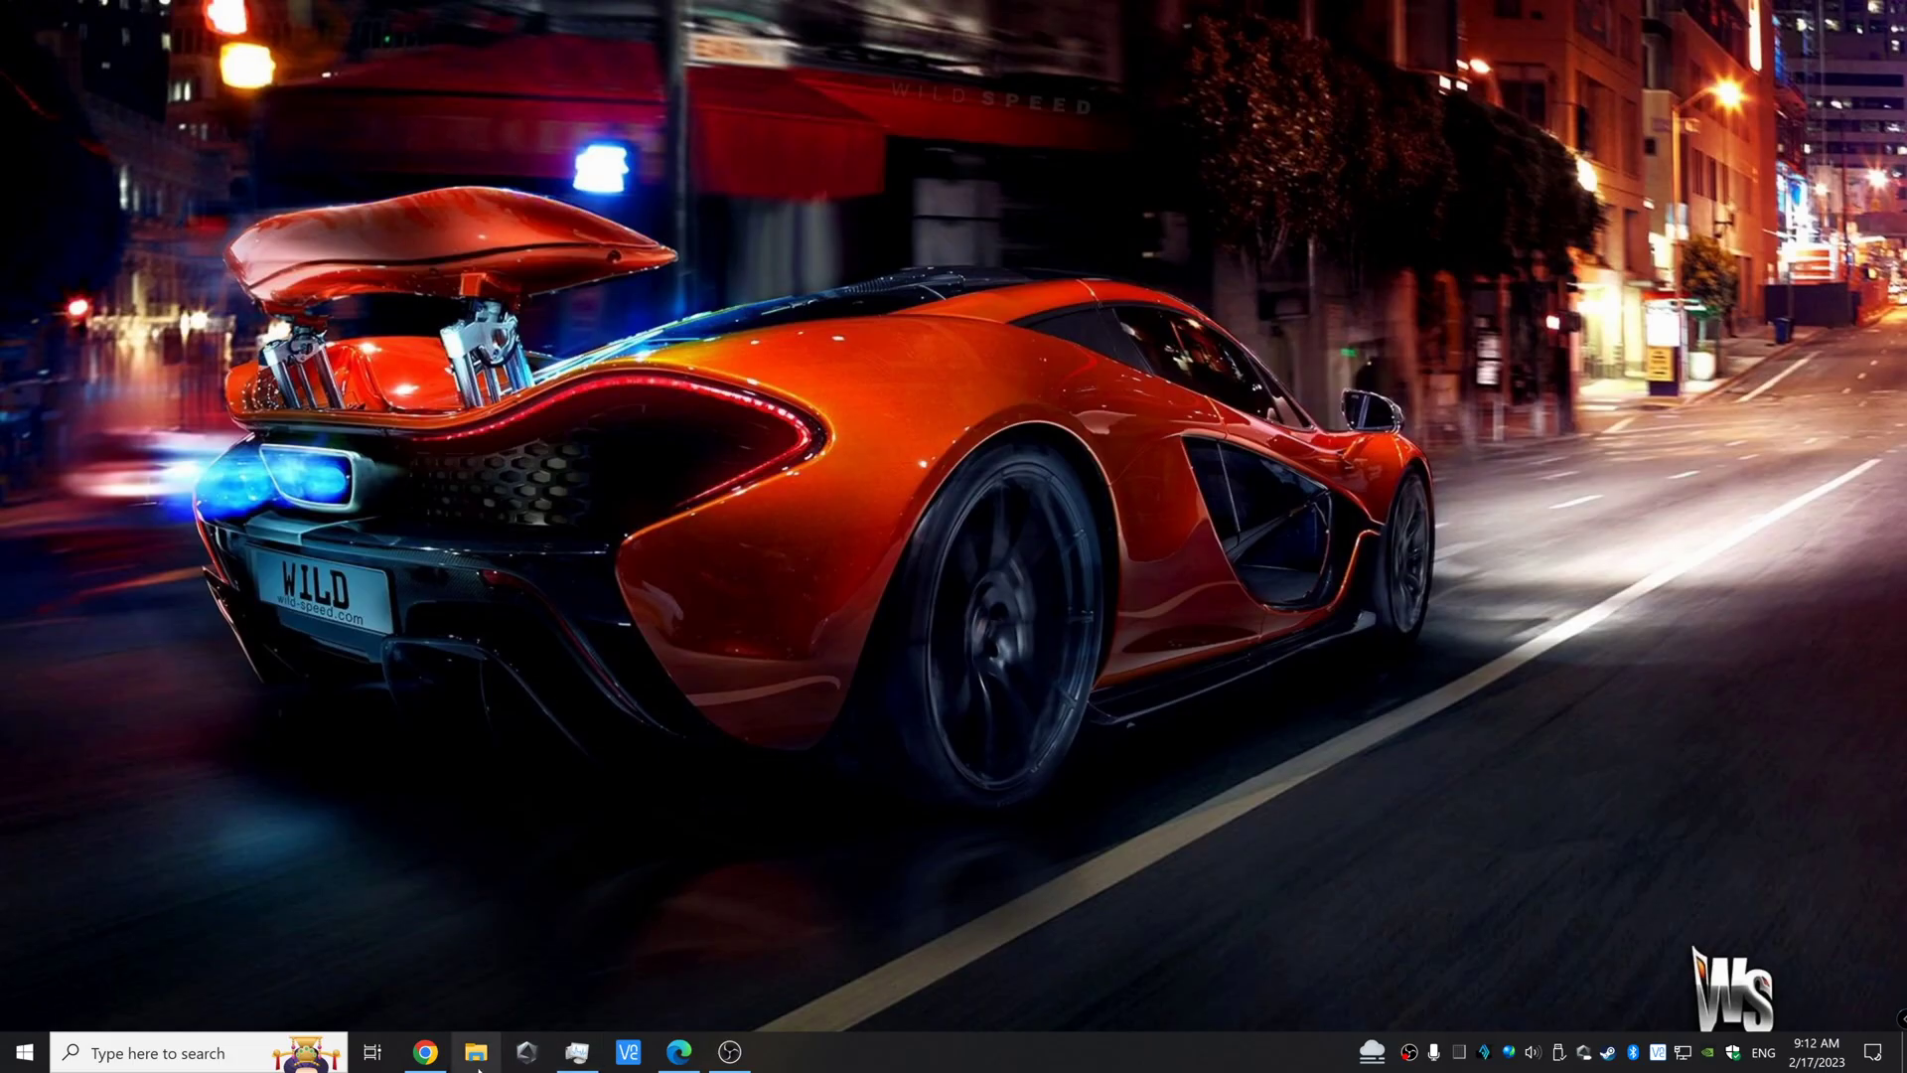
# Open My Passport (E:) in File Explorer and create a New folder on it.
pyautogui.click(476, 1054)
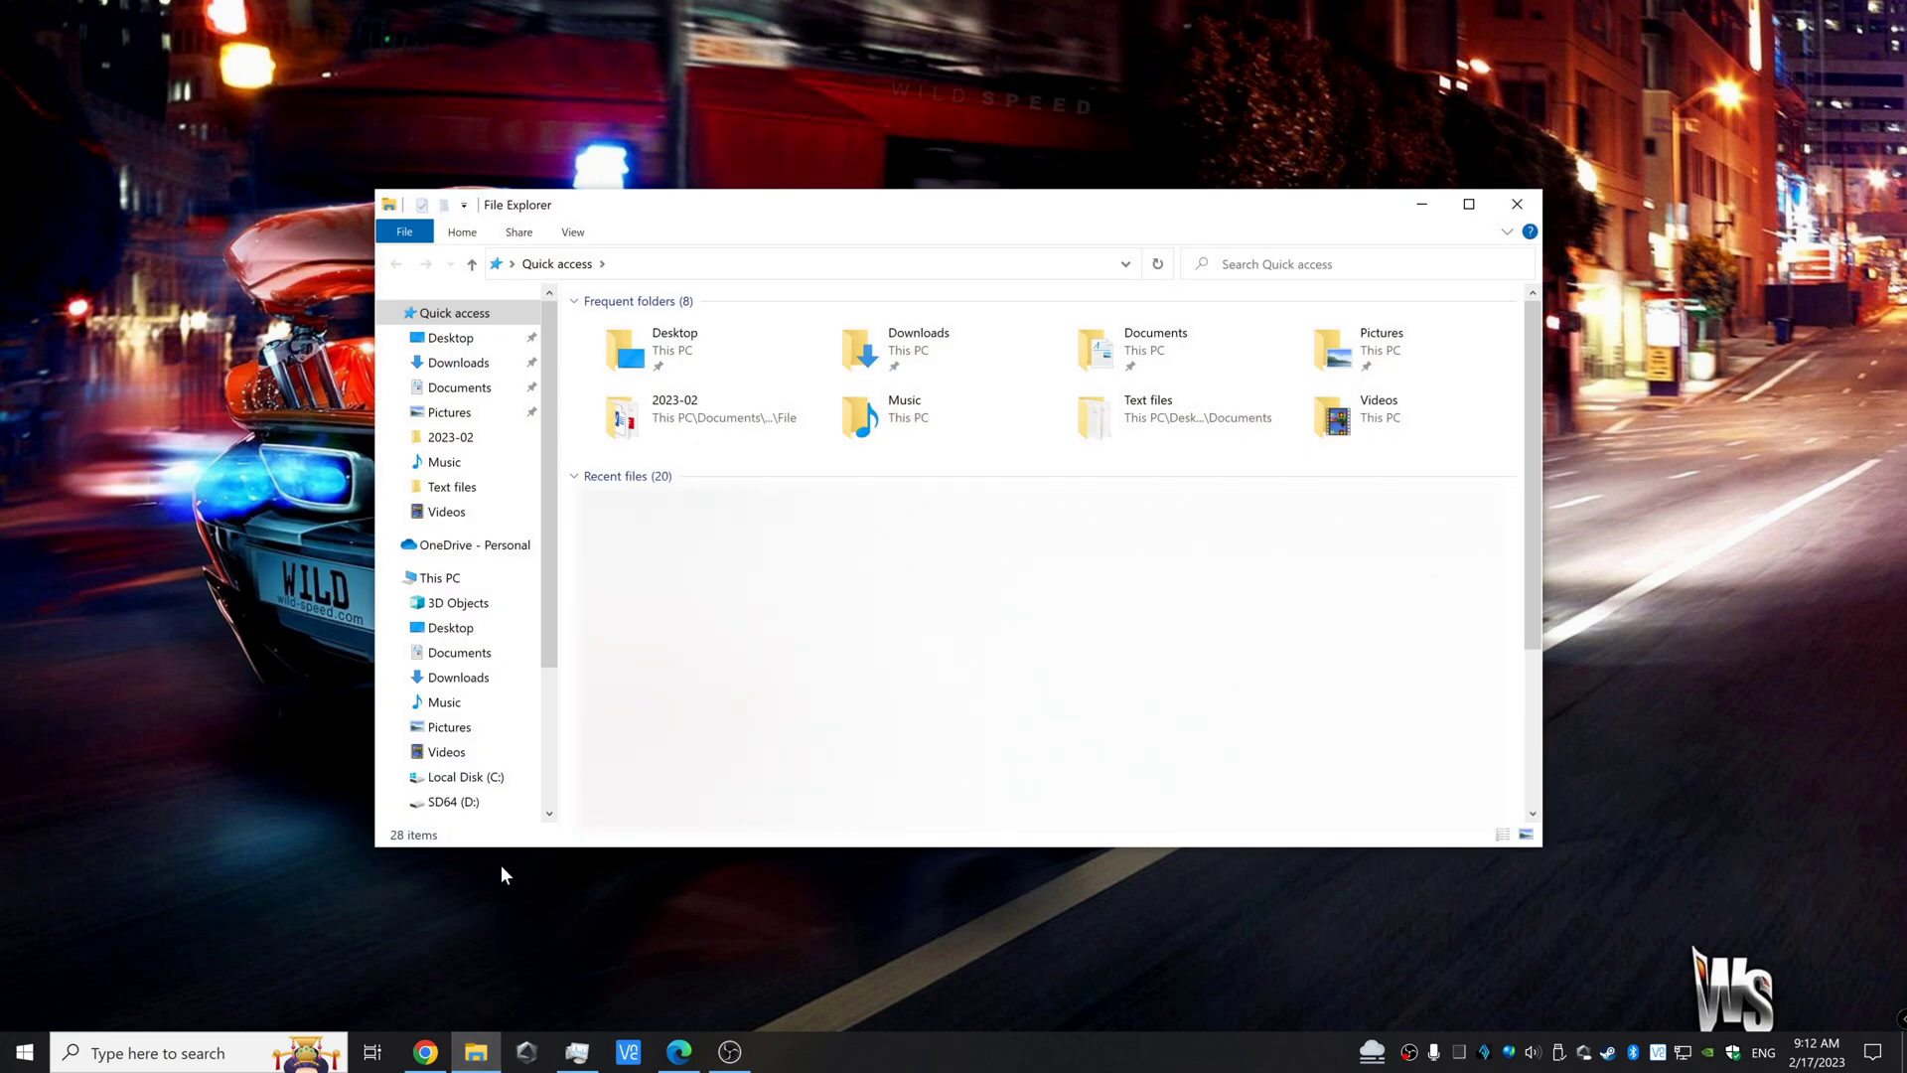
pyautogui.scroll(-1, 453, 621)
pyautogui.scroll(-1, 453, 620)
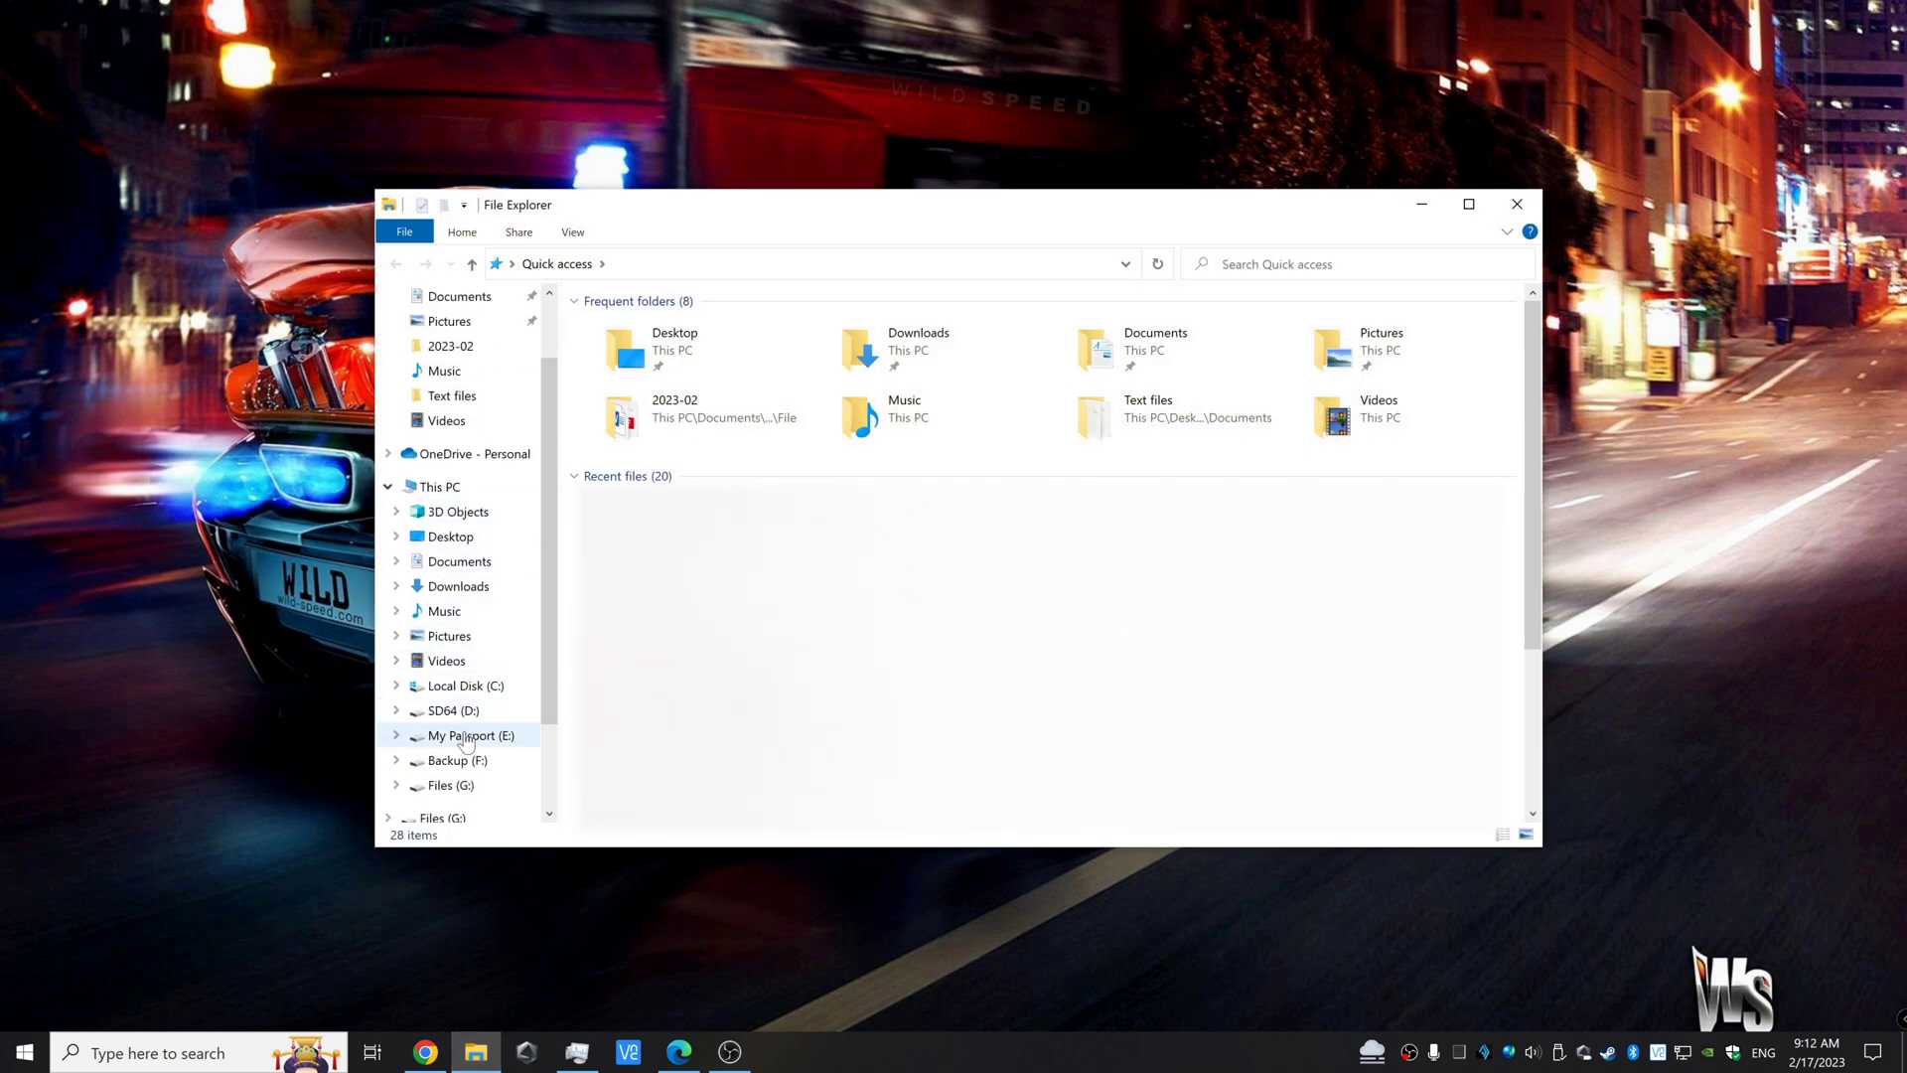
pyautogui.click(467, 740)
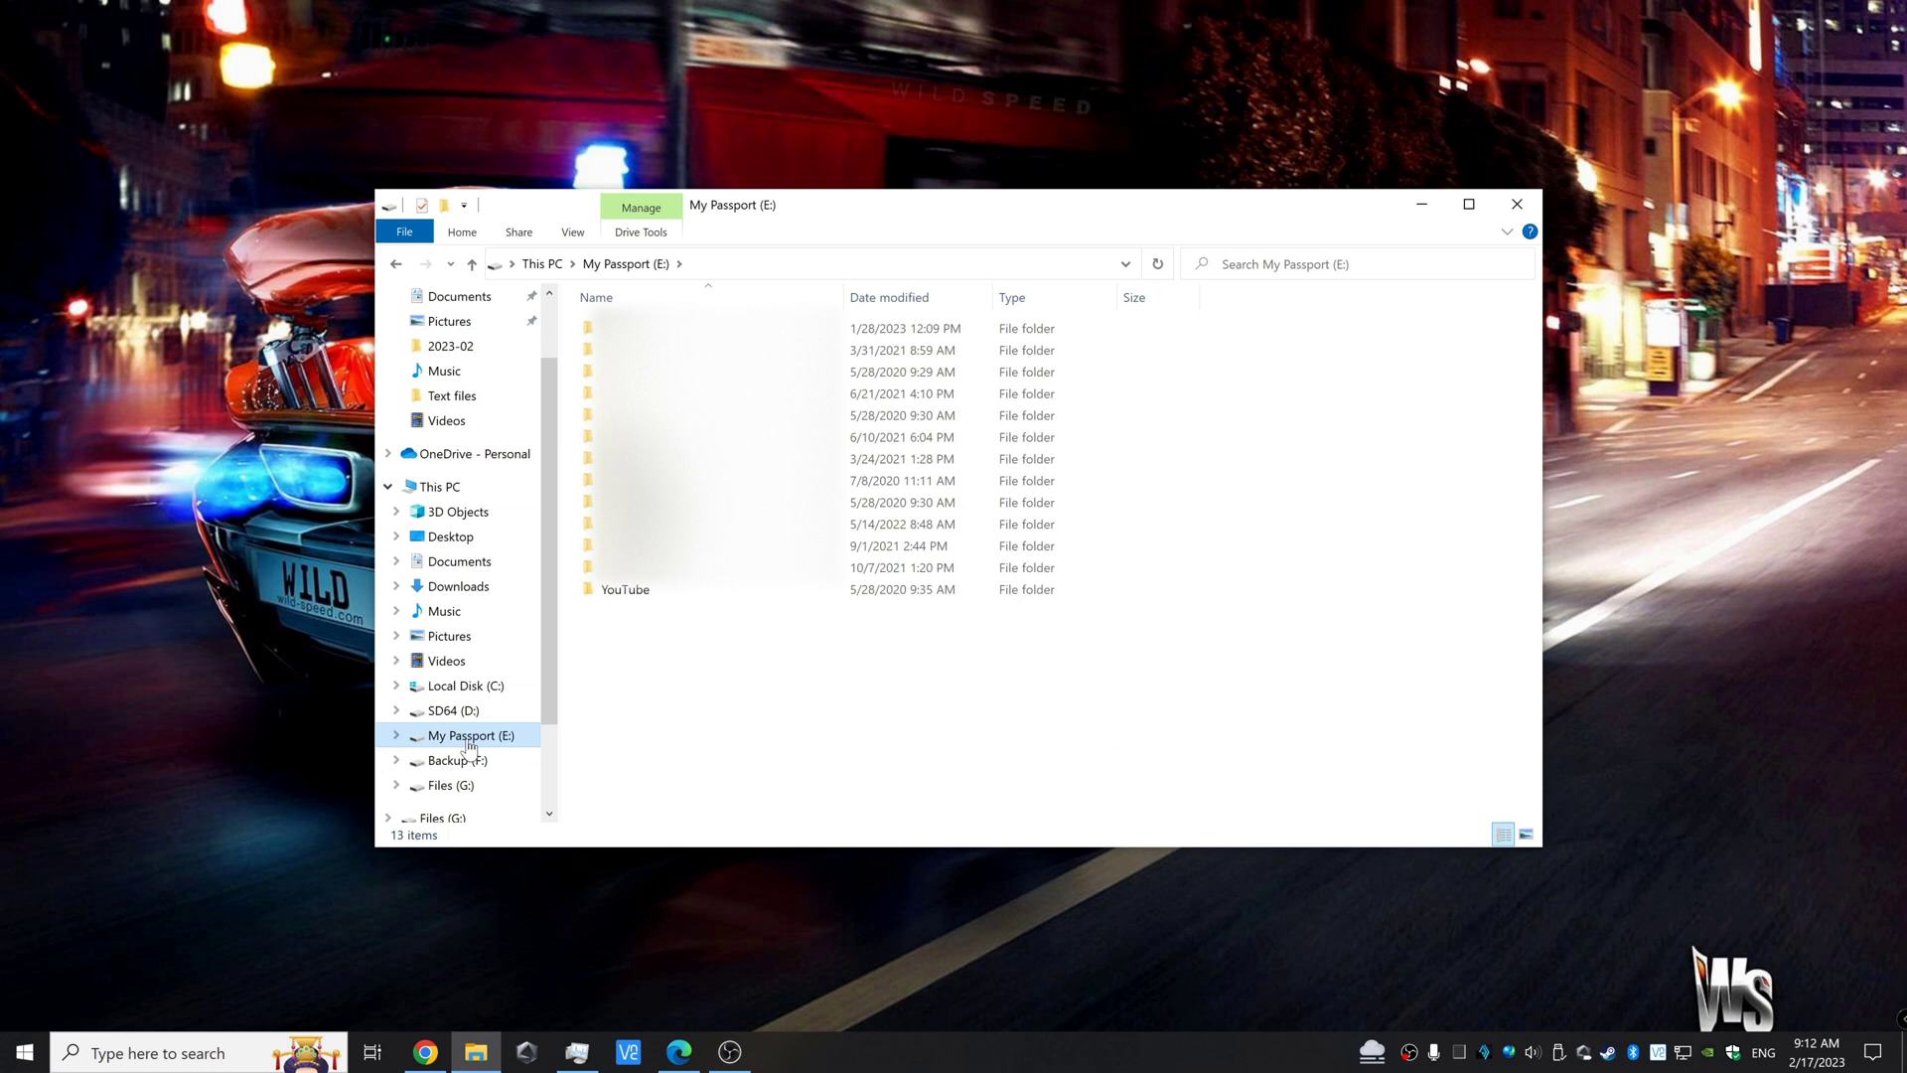
pyautogui.rightClick(700, 650)
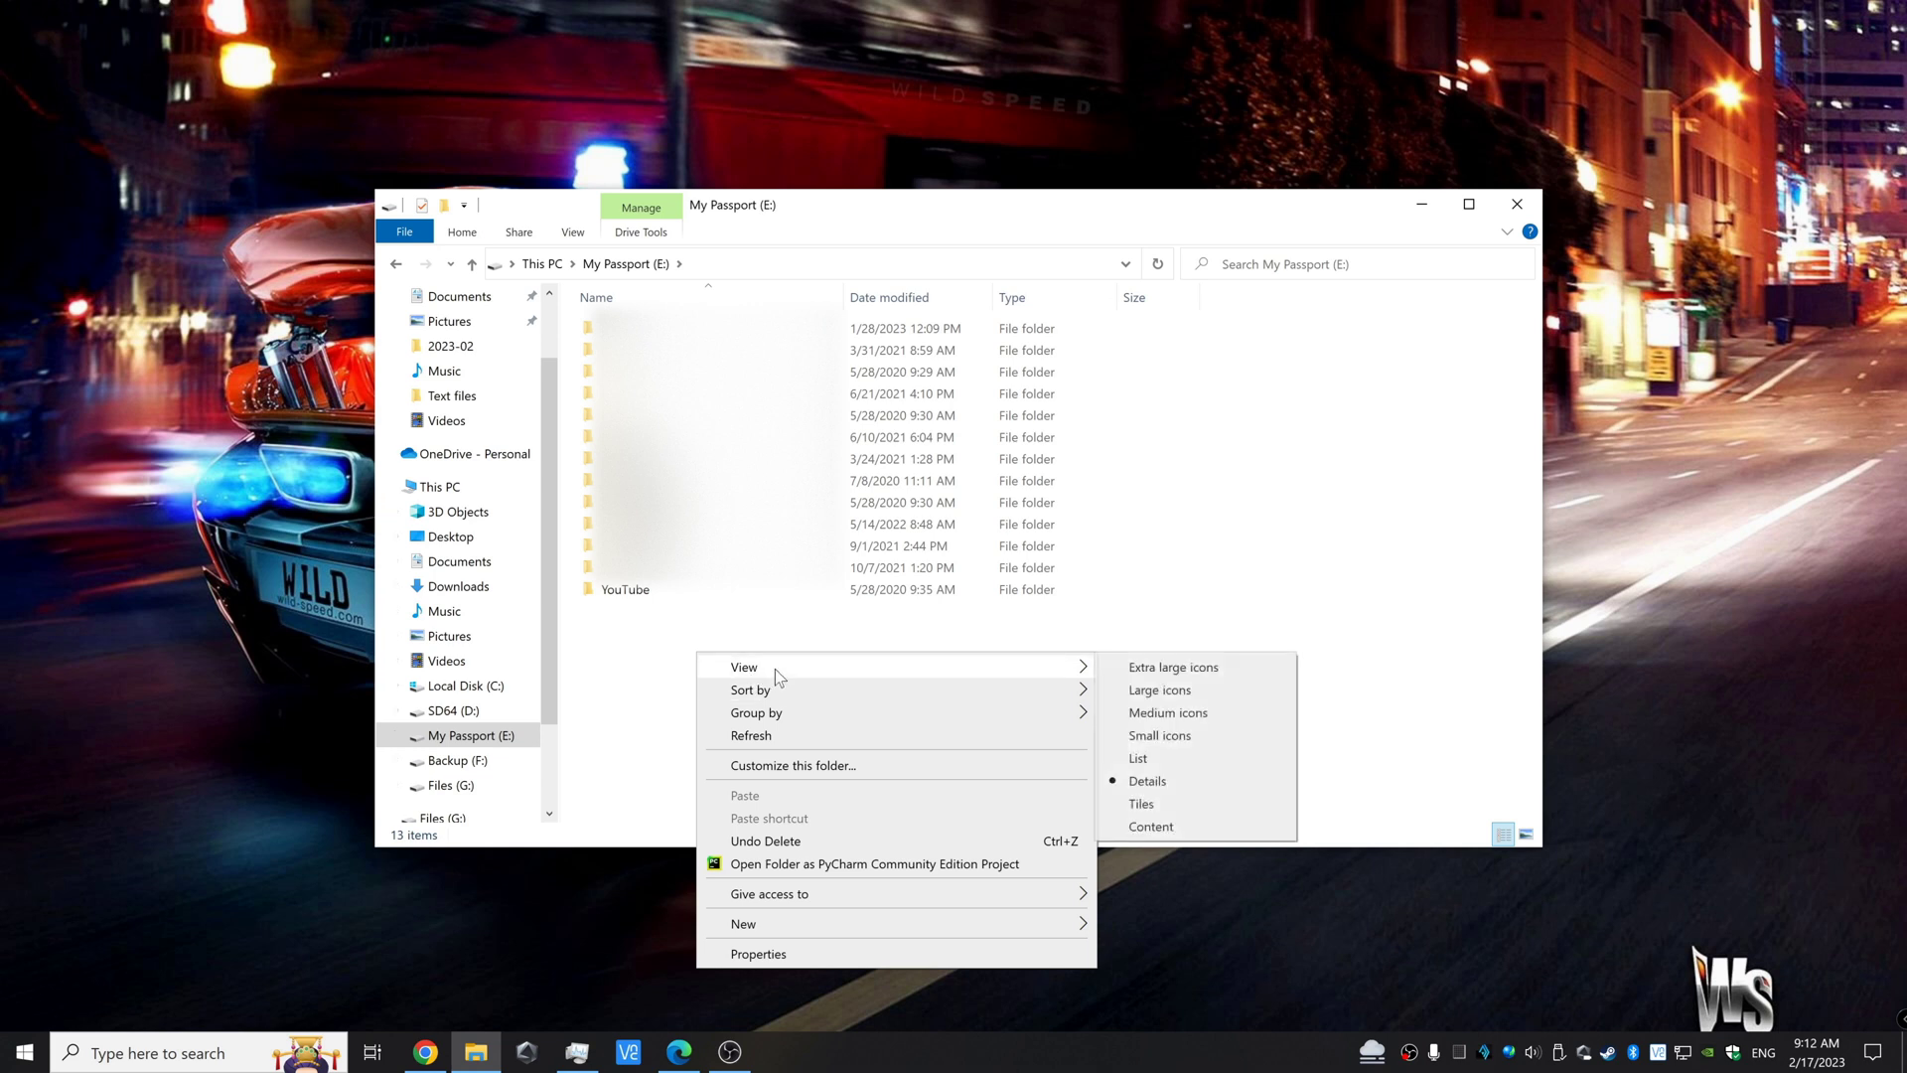
pyautogui.moveTo(801, 933)
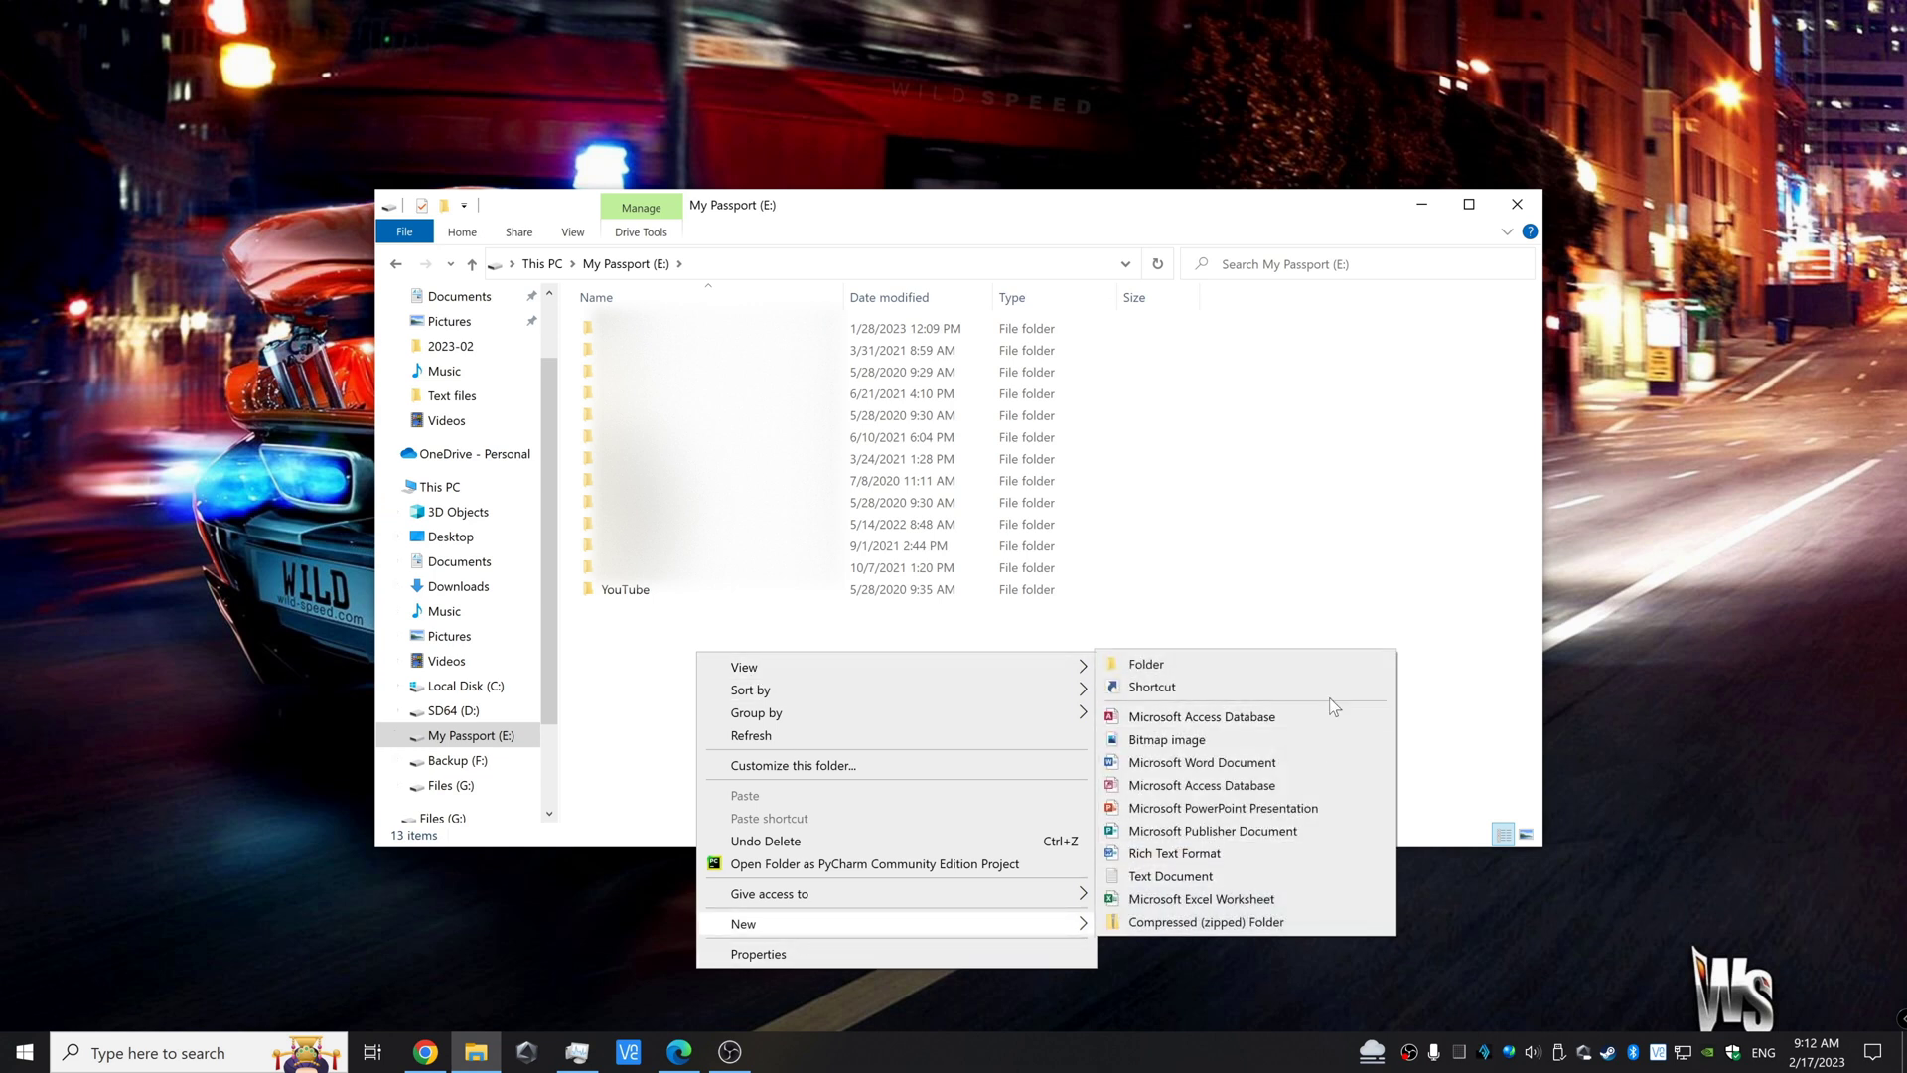
pyautogui.click(1300, 666)
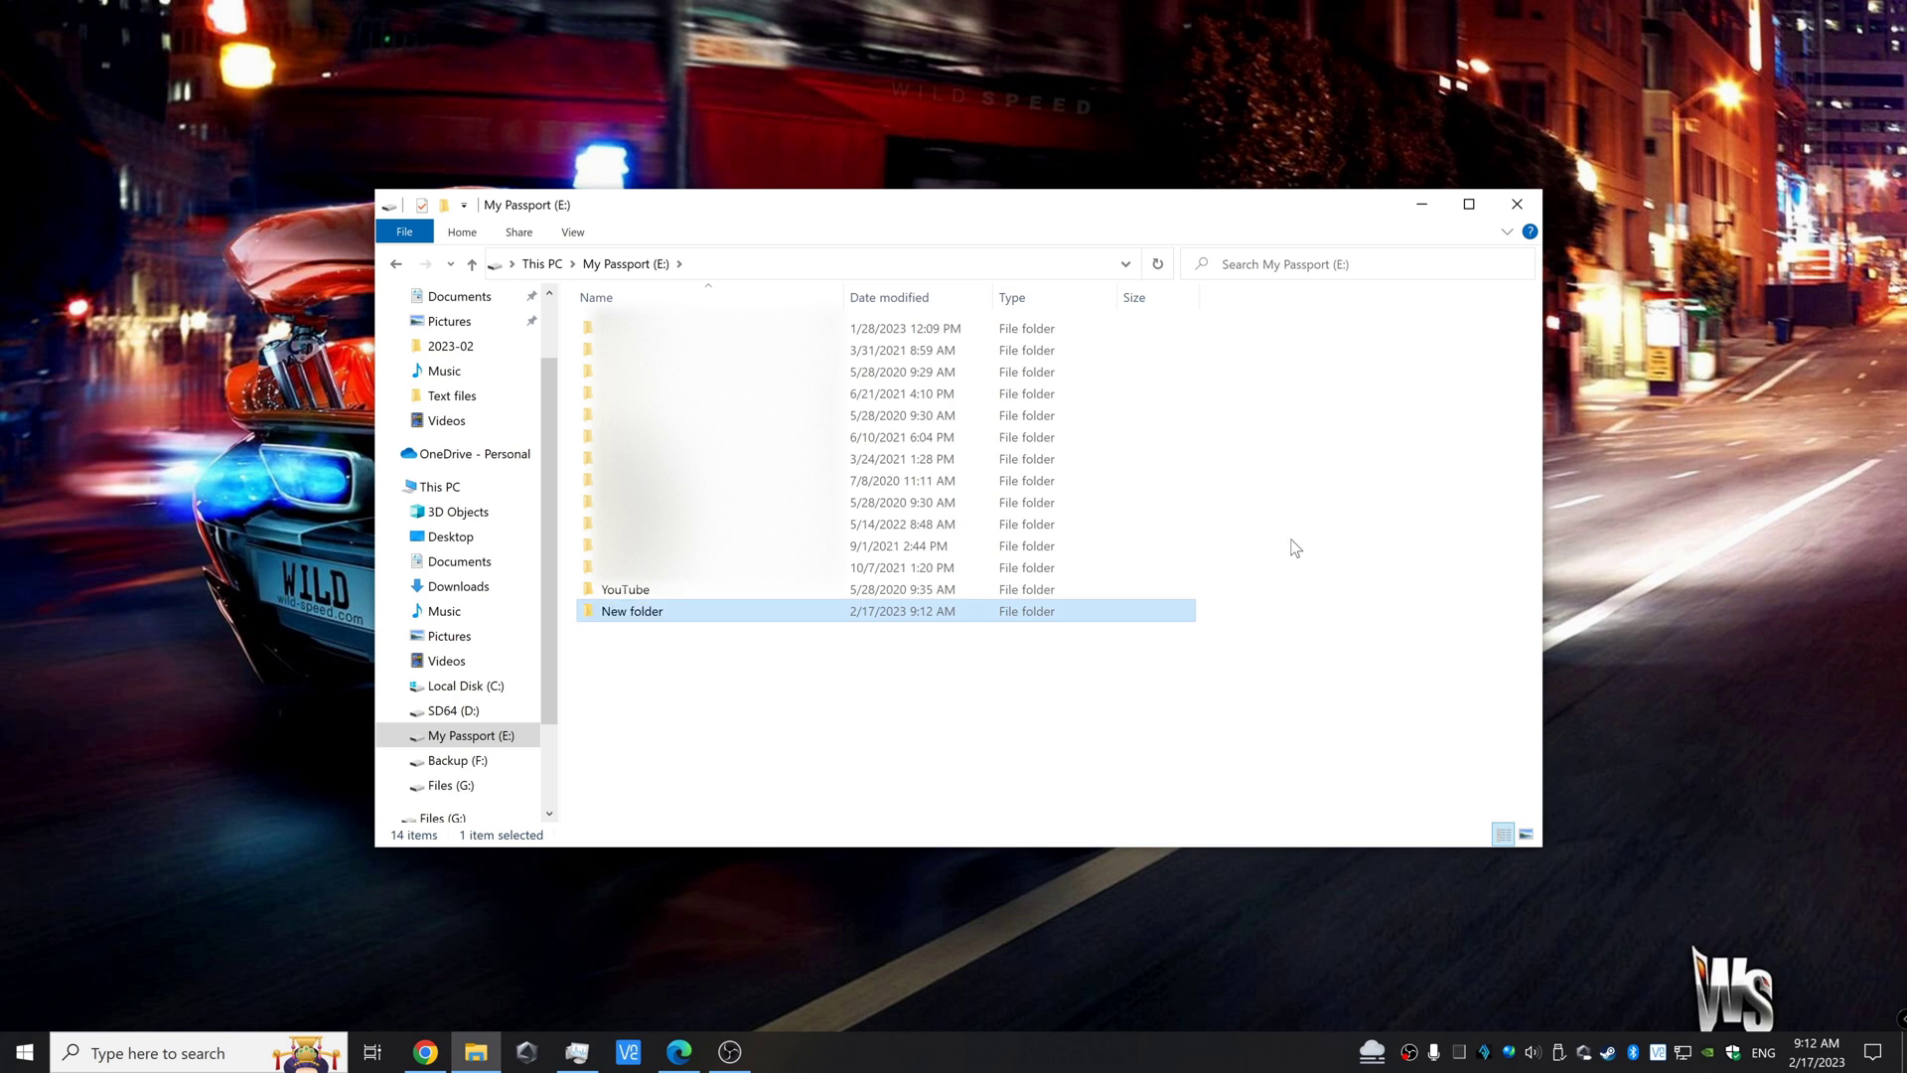
# Move the drive's 13 original folders into New folder.
pyautogui.moveTo(1247, 585); pyautogui.dragTo(596, 324)
pyautogui.moveTo(979, 338); pyautogui.dragTo(974, 614)
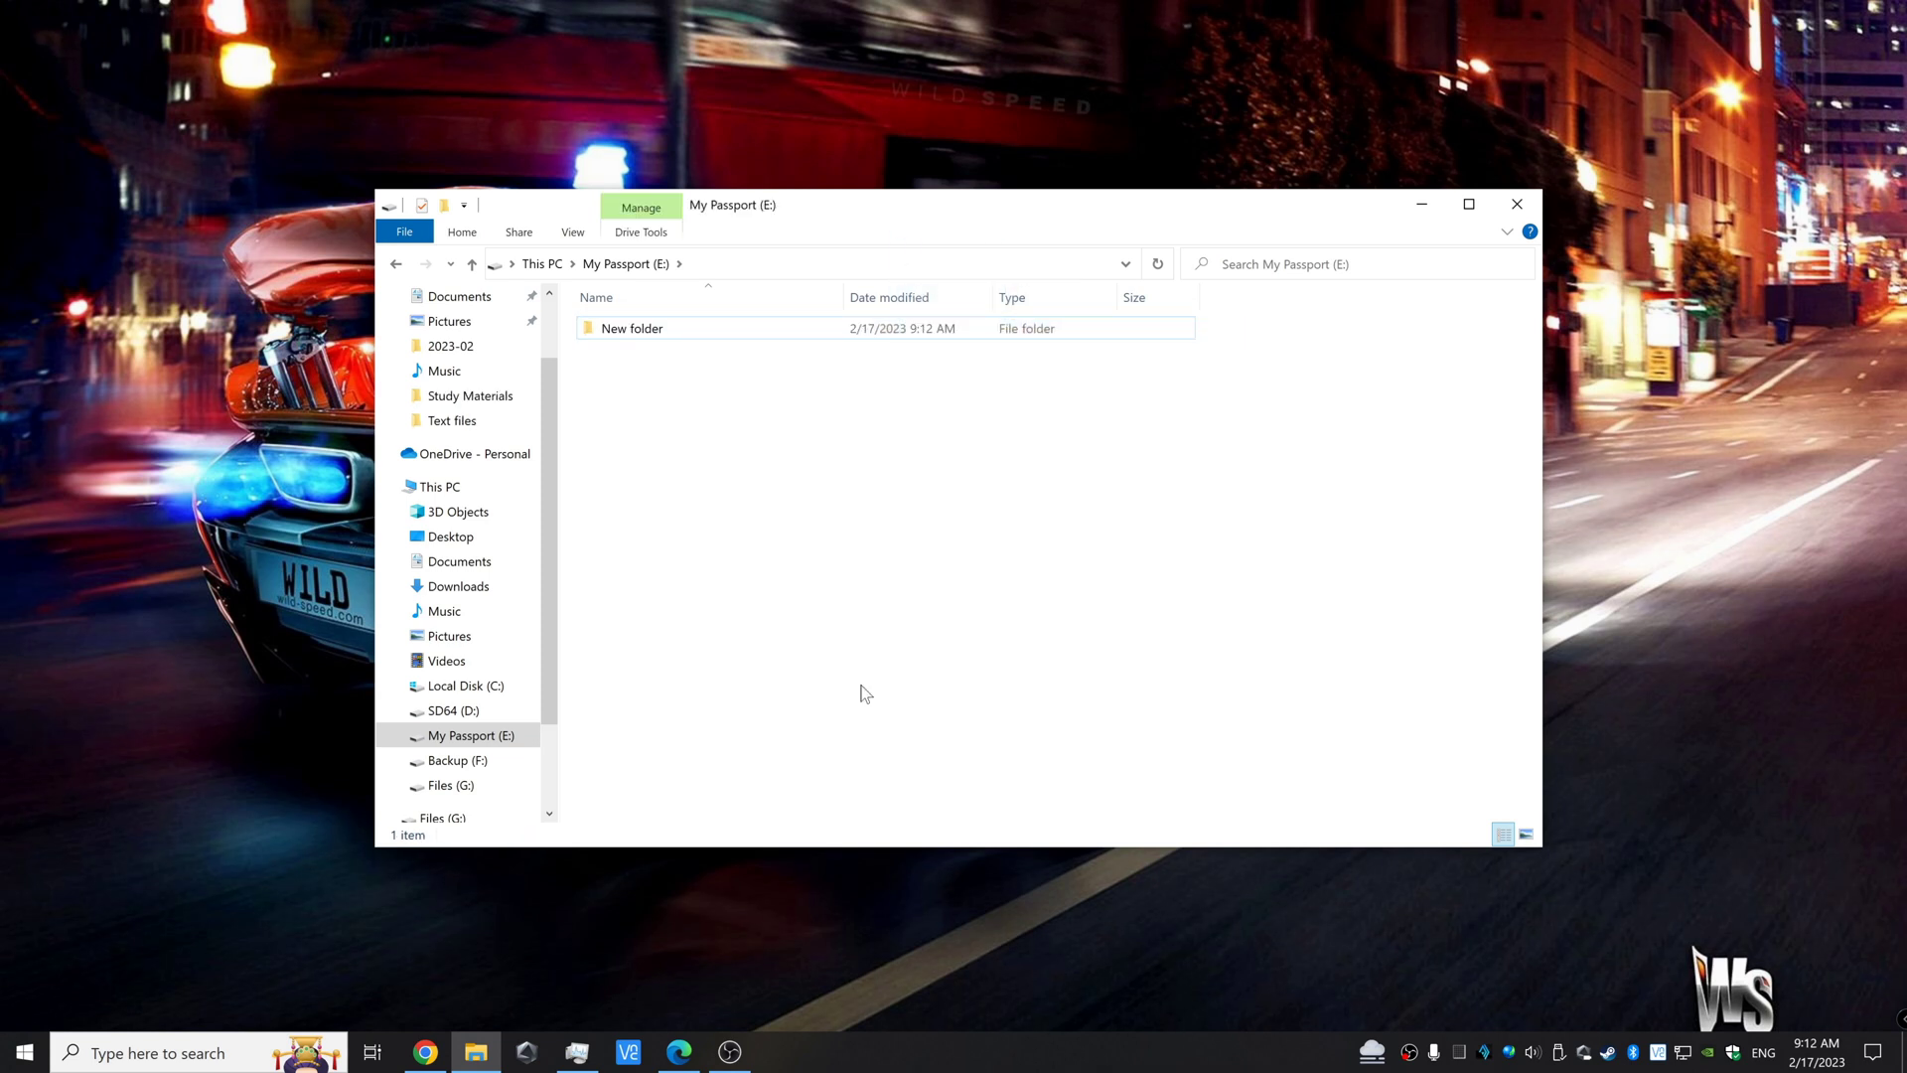
pyautogui.rightClick(669, 330)
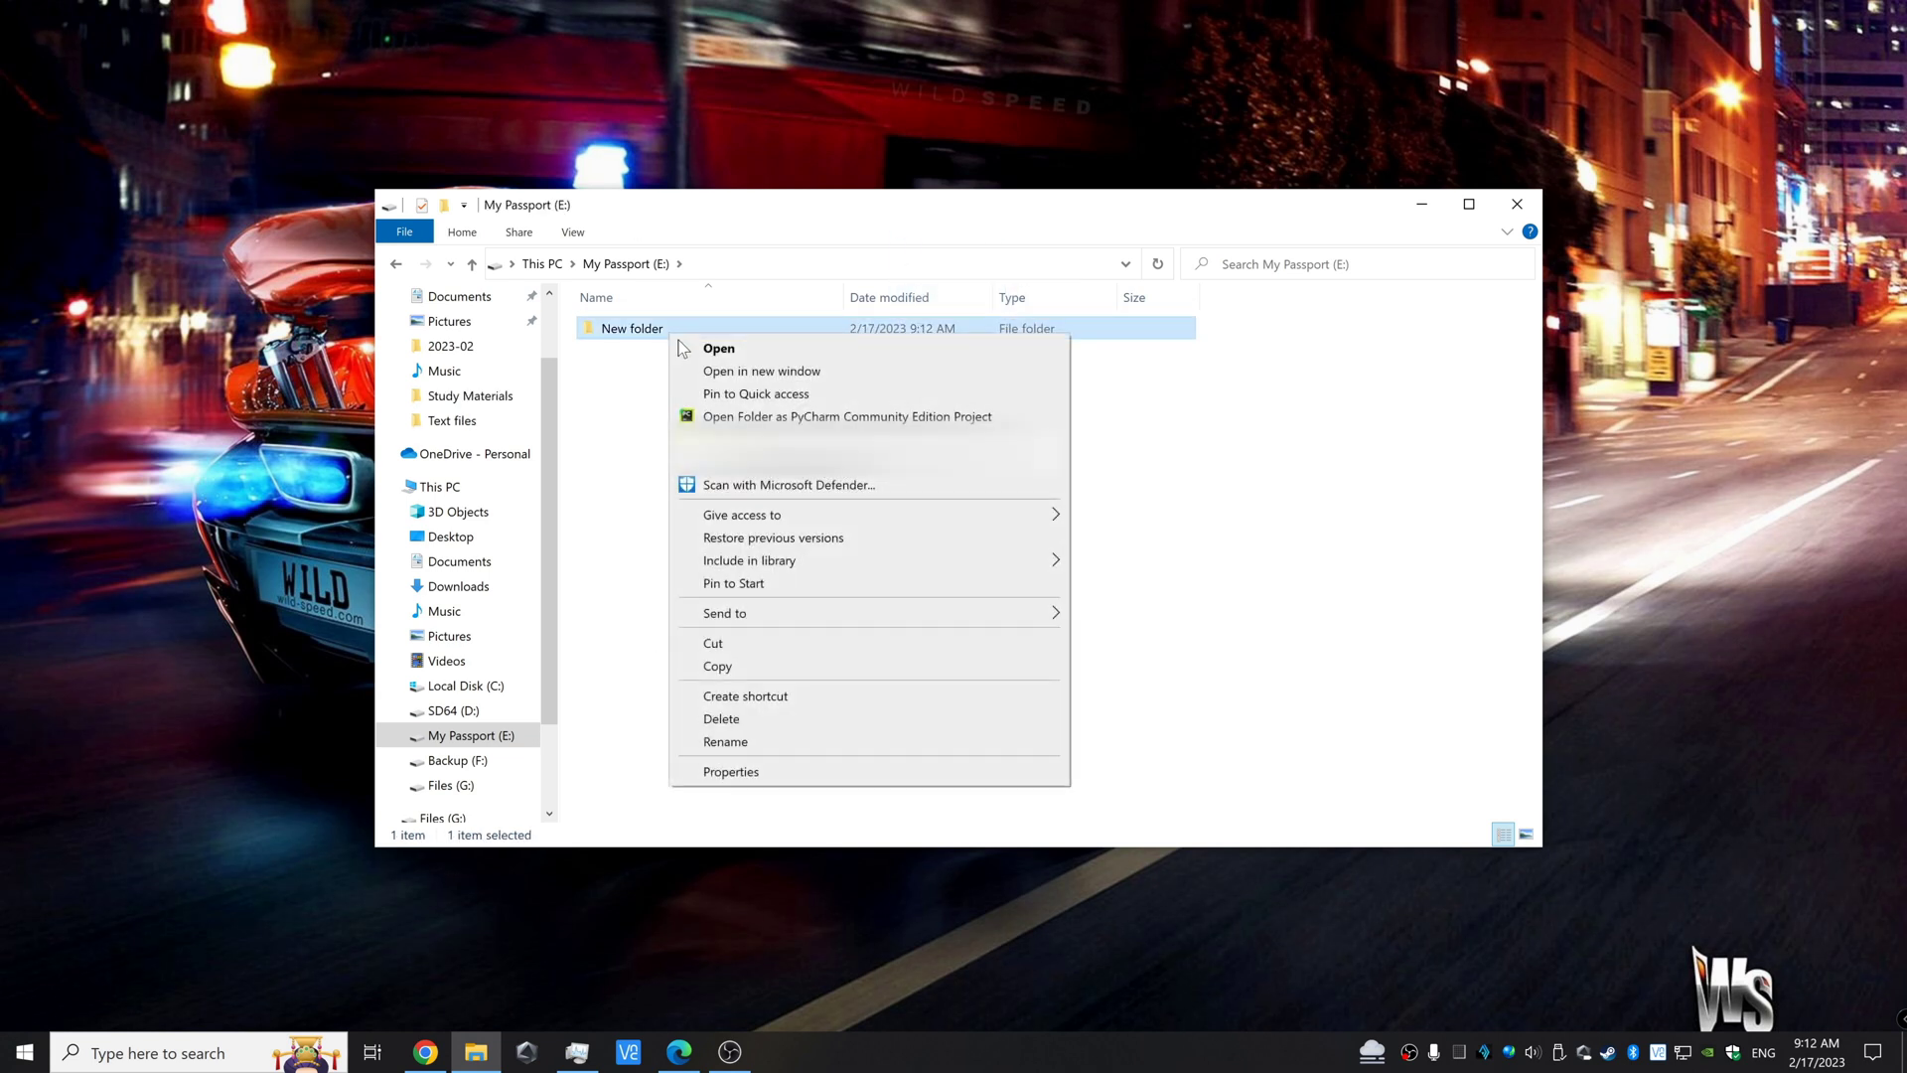
pyautogui.click(765, 770)
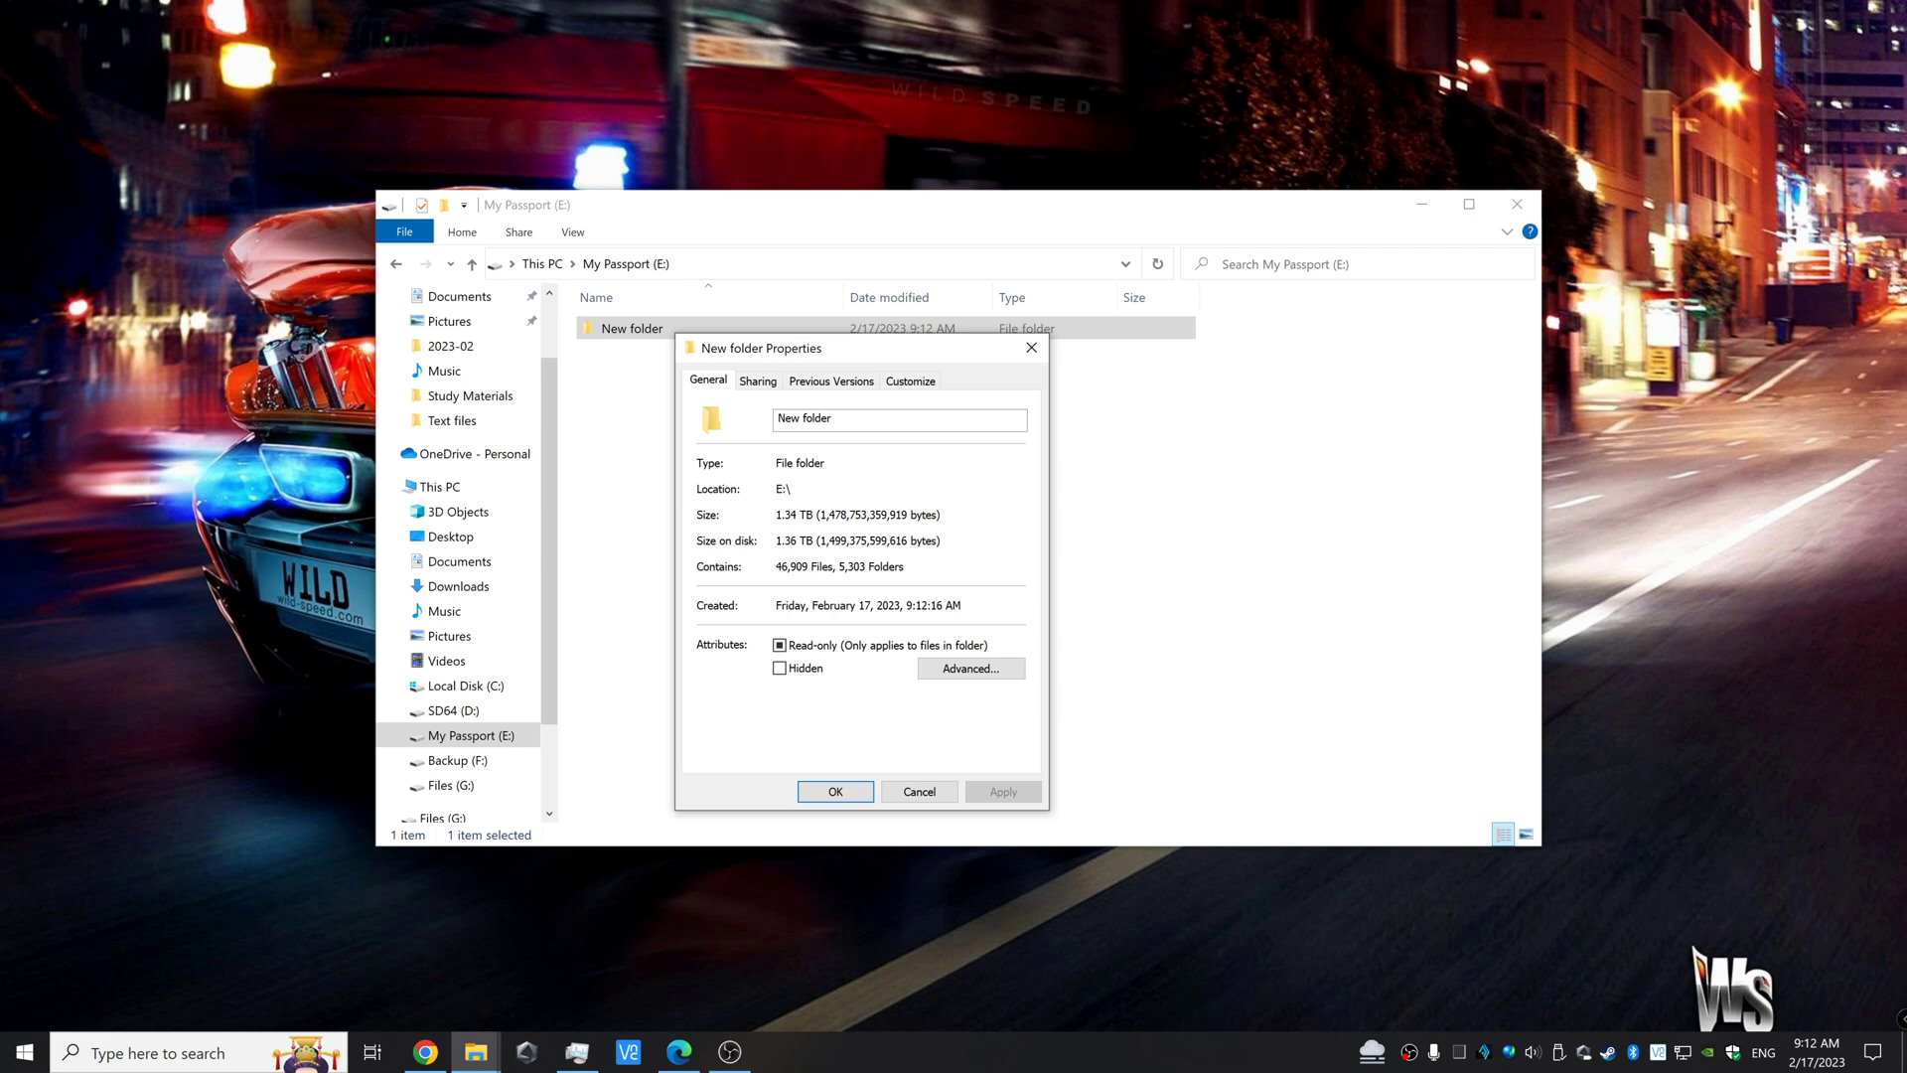
pyautogui.click(854, 790)
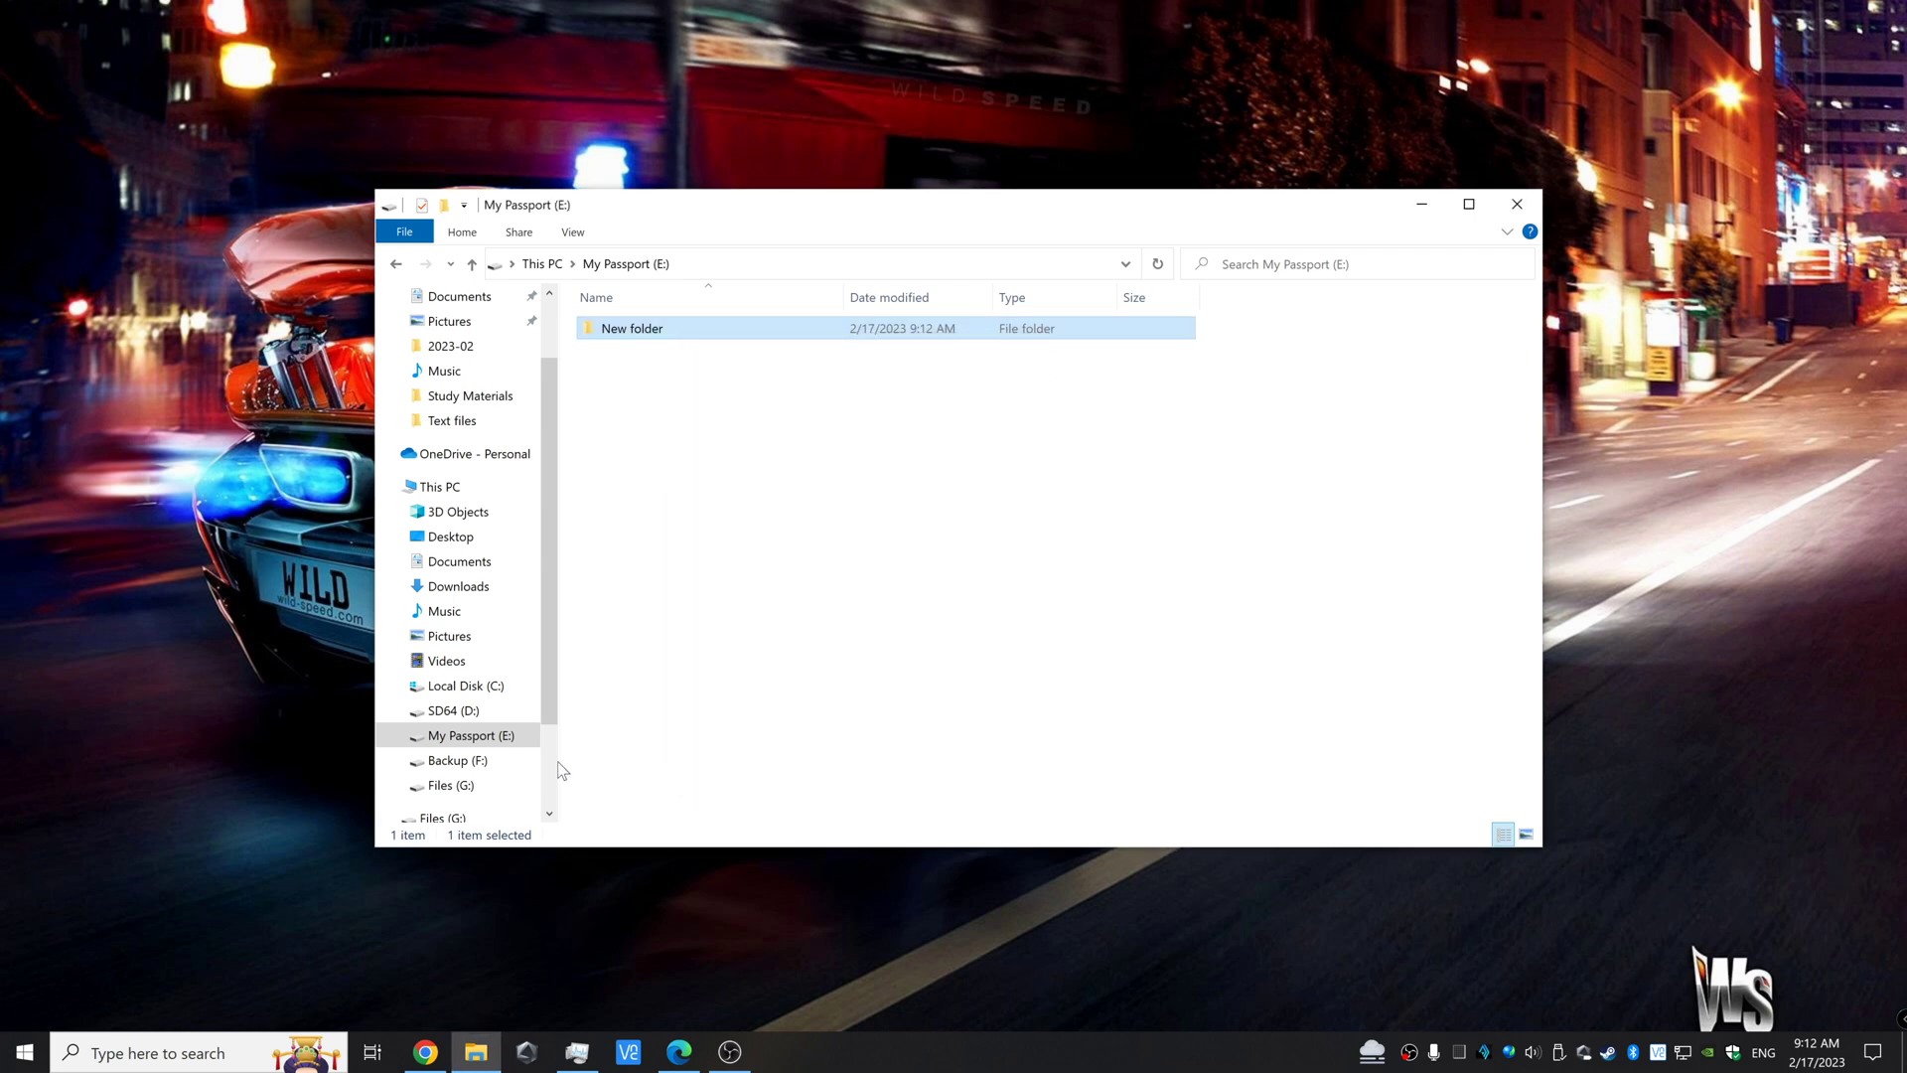
pyautogui.rightClick(484, 737)
# Check My Passport (E:) used space in its Properties, then open Backup (F:).
pyautogui.click(523, 717)
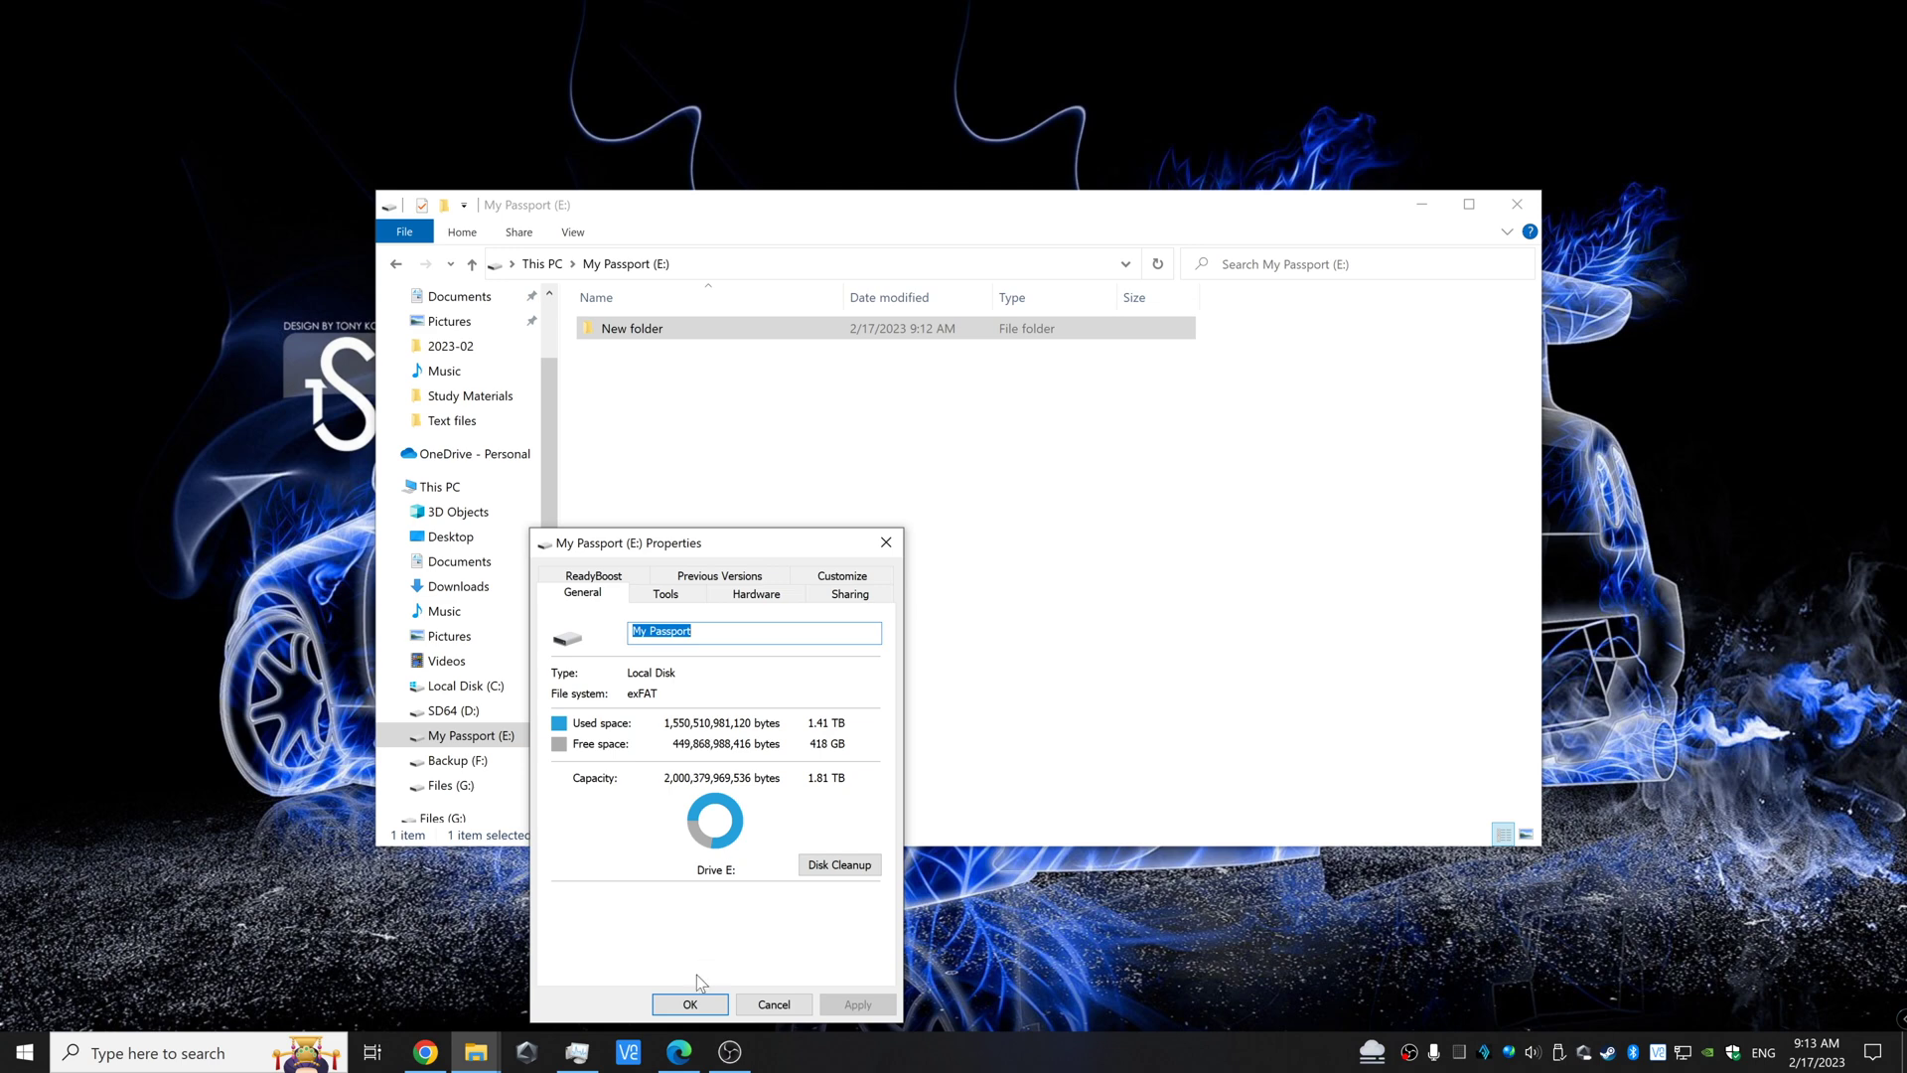
pyautogui.click(689, 1004)
pyautogui.click(447, 762)
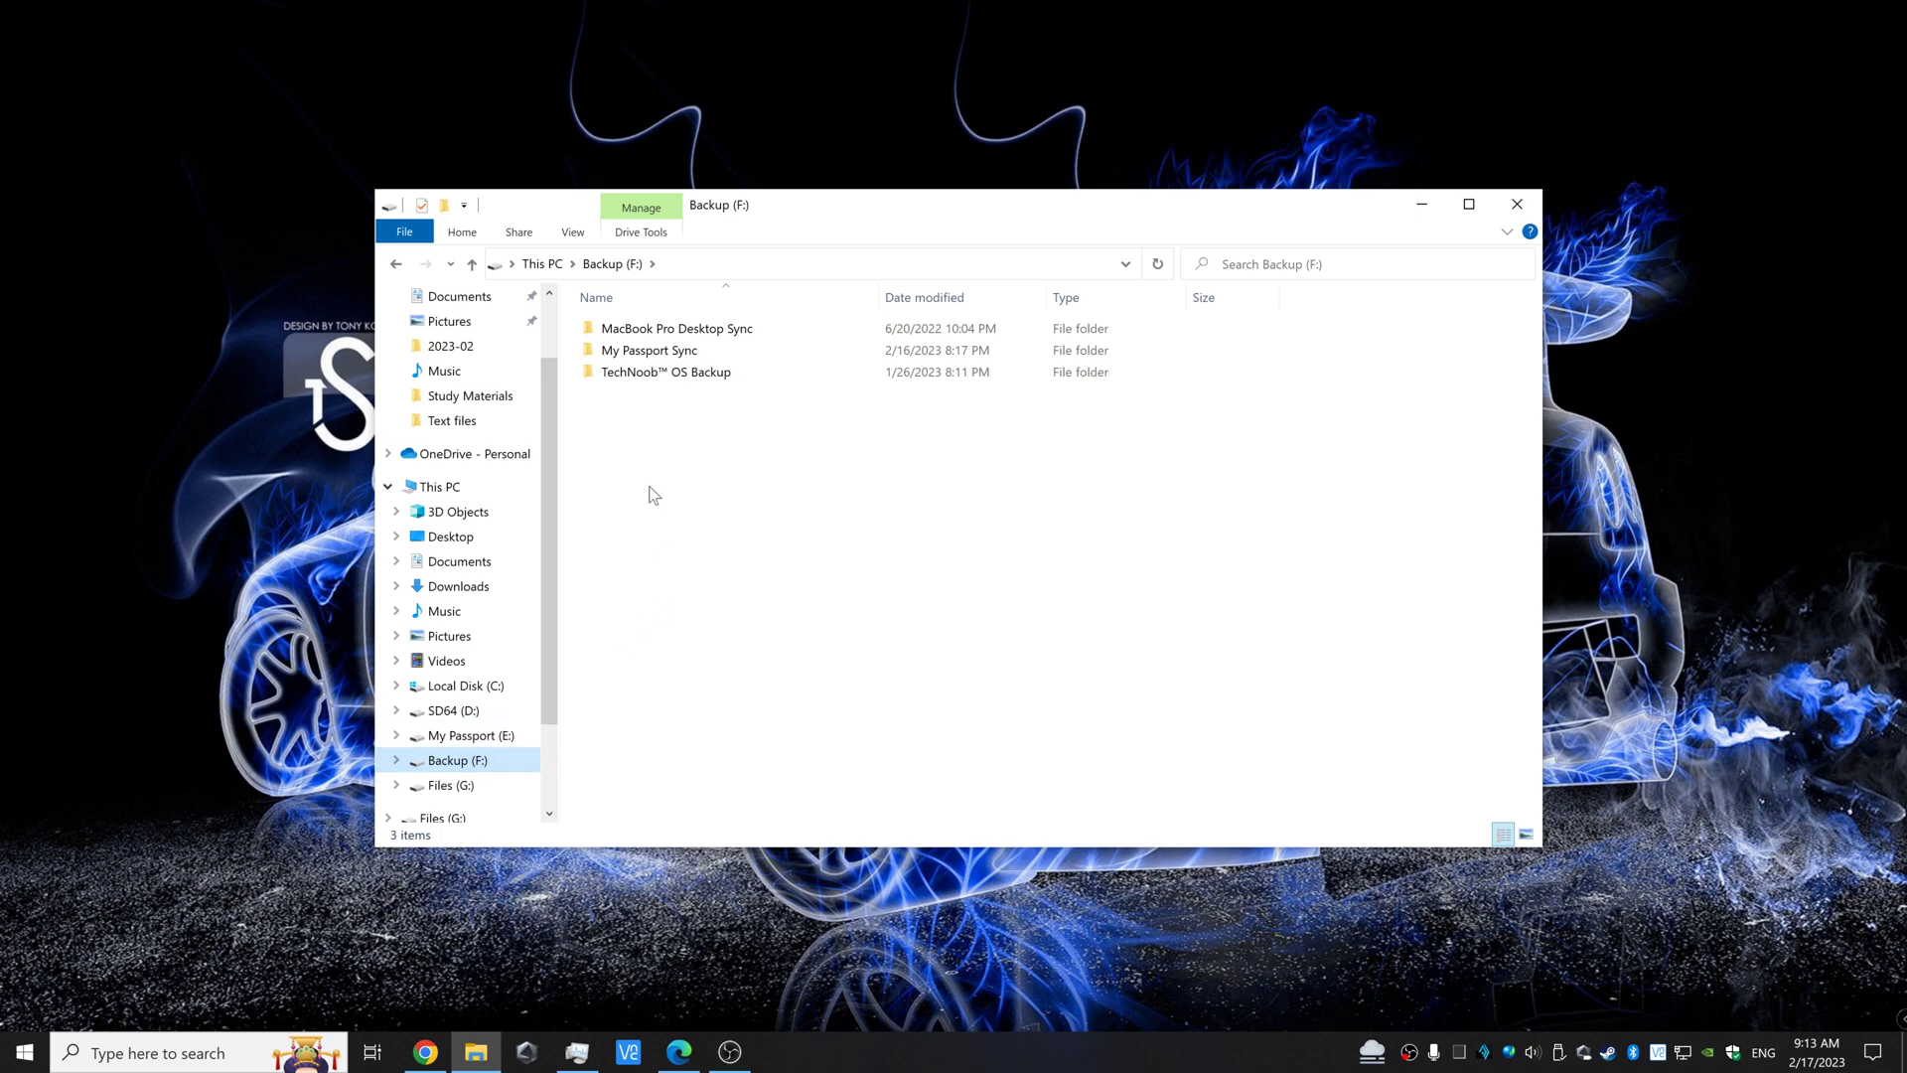
pyautogui.click(648, 359)
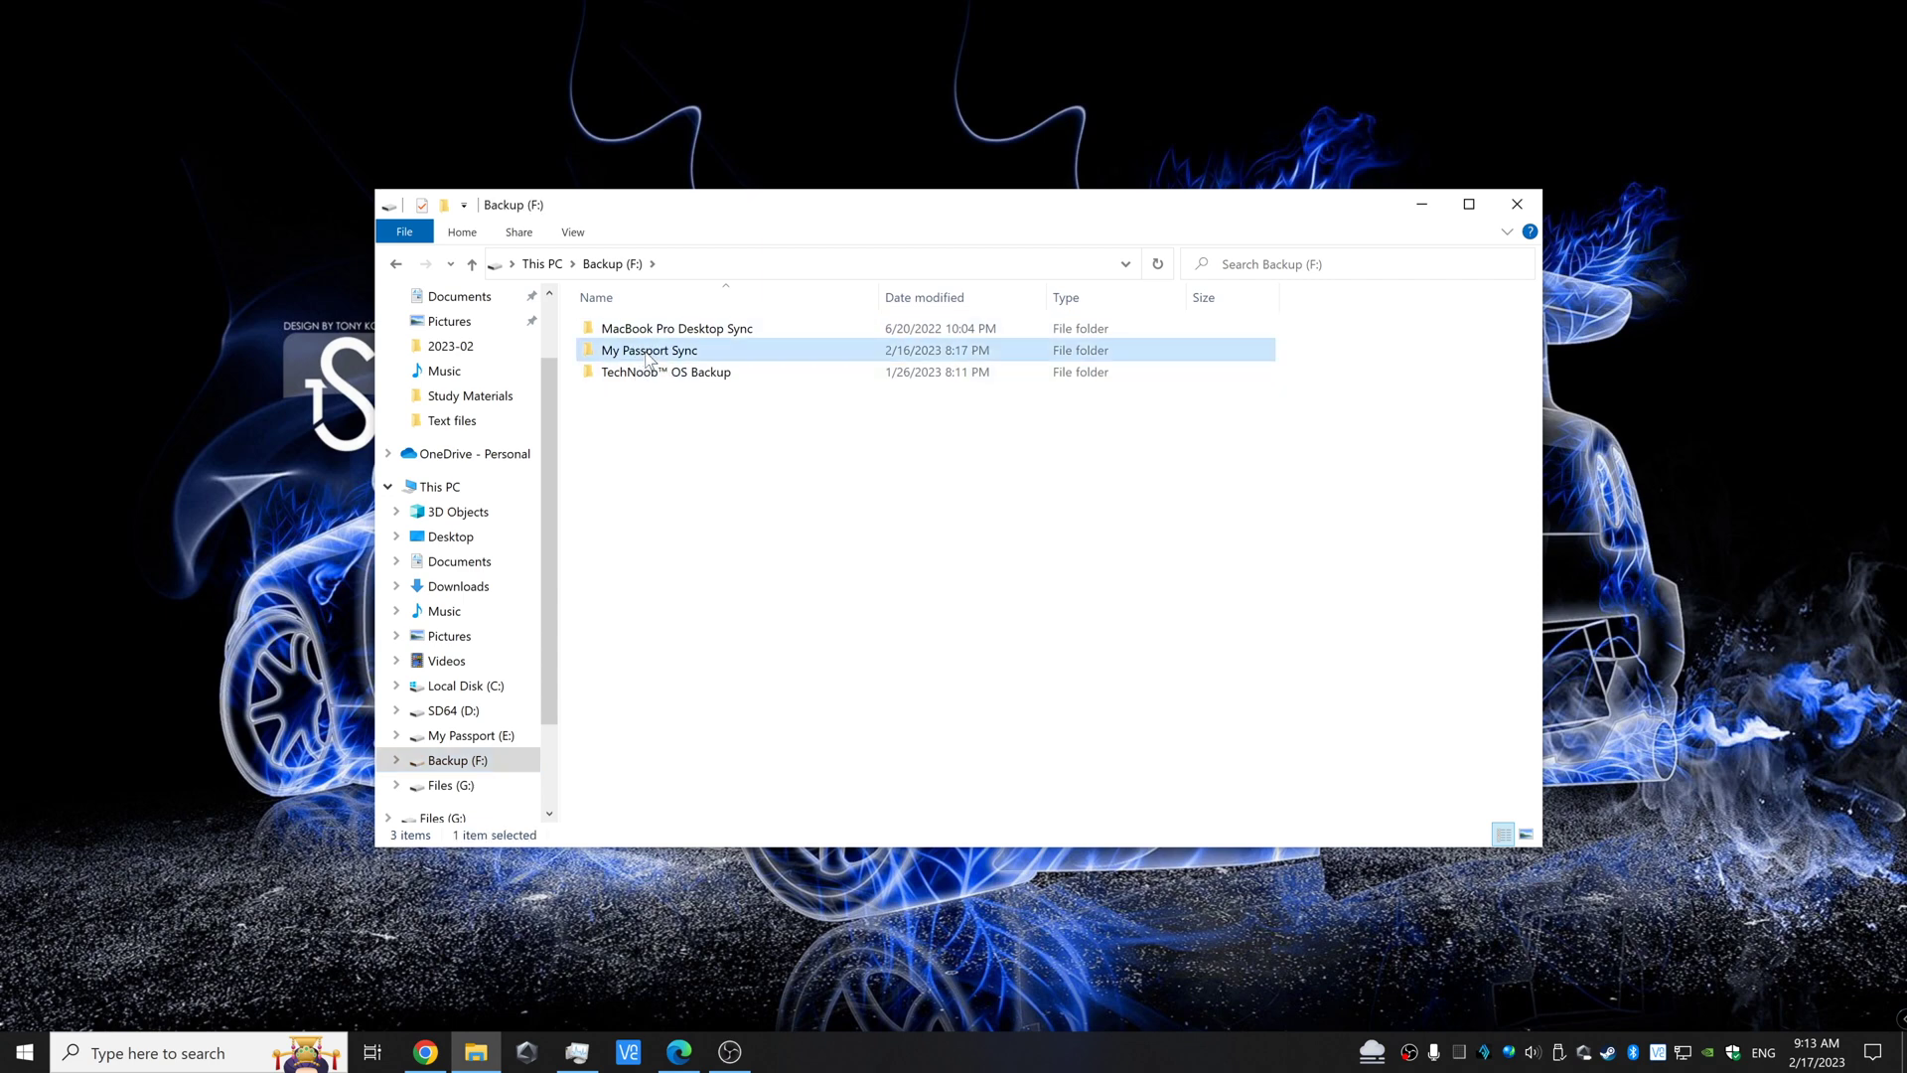
pyautogui.rightClick(656, 361)
pyautogui.click(751, 792)
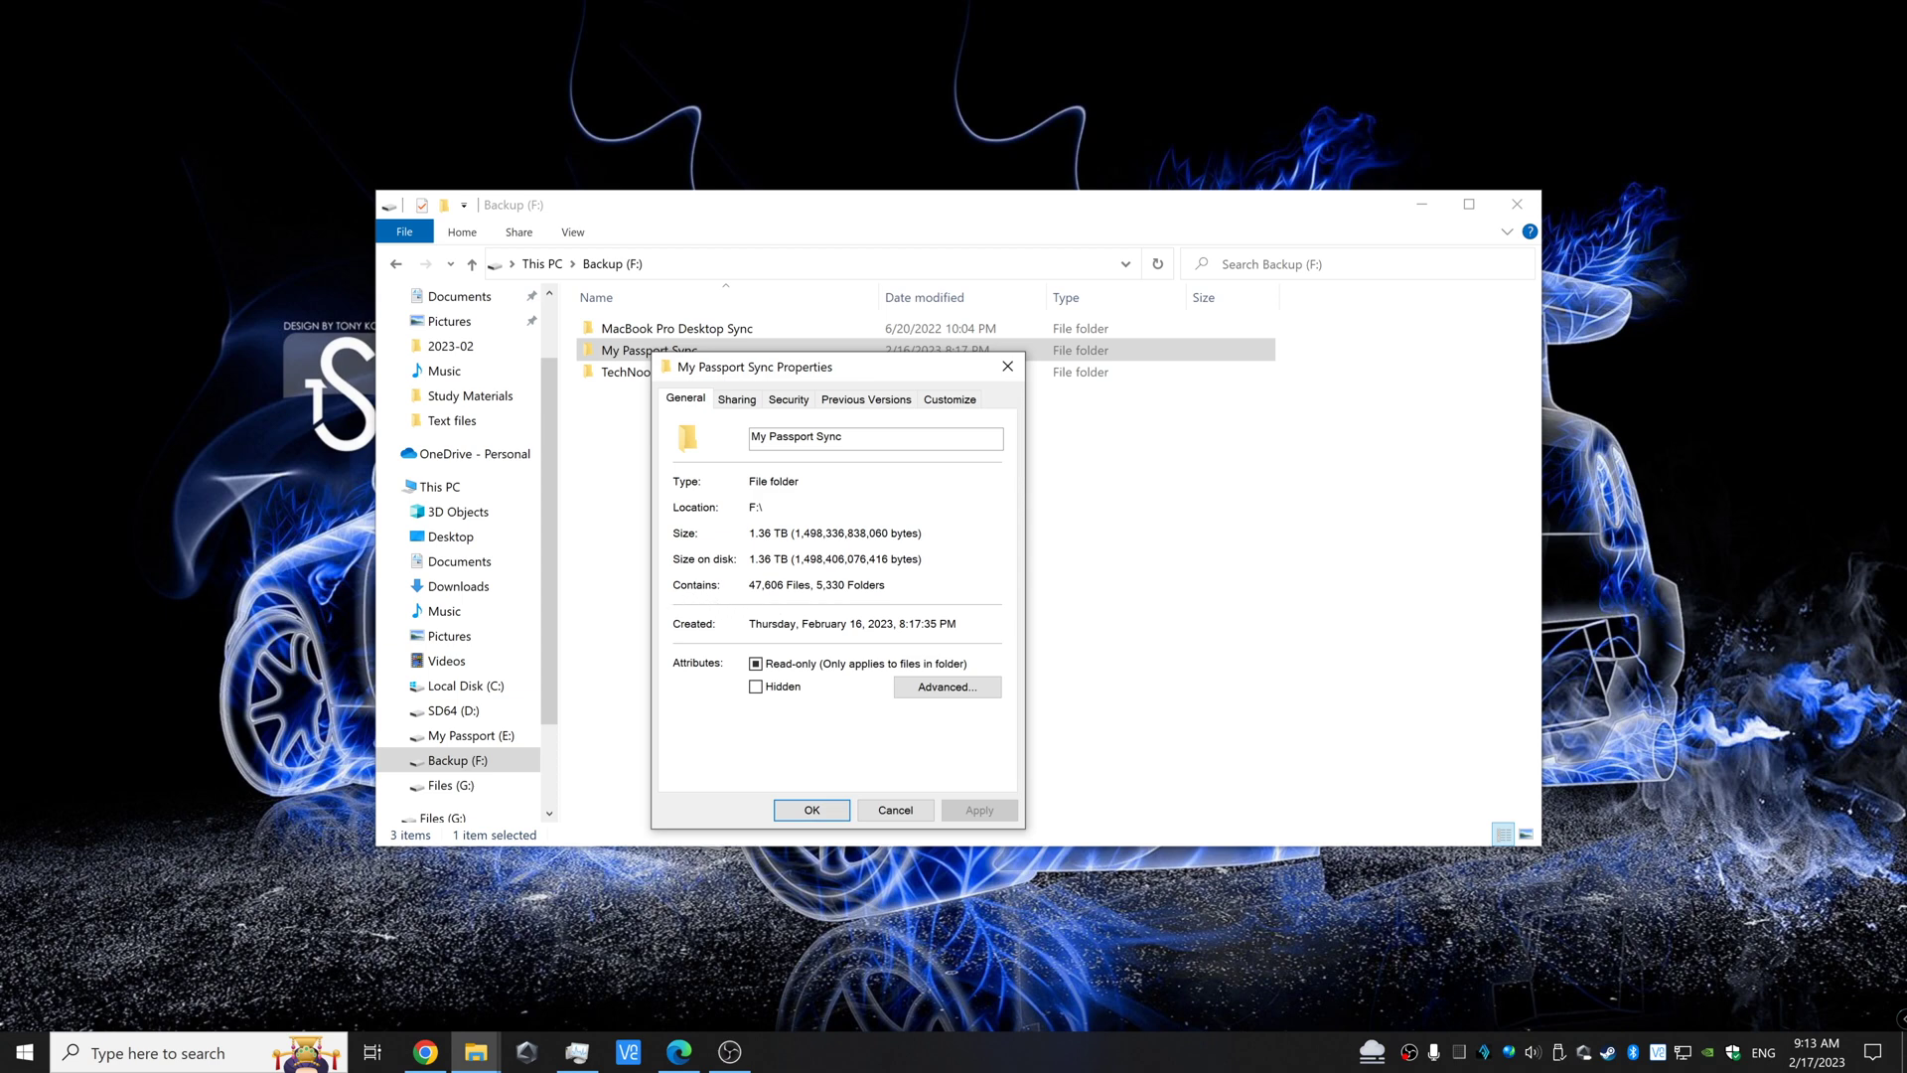
pyautogui.click(1013, 371)
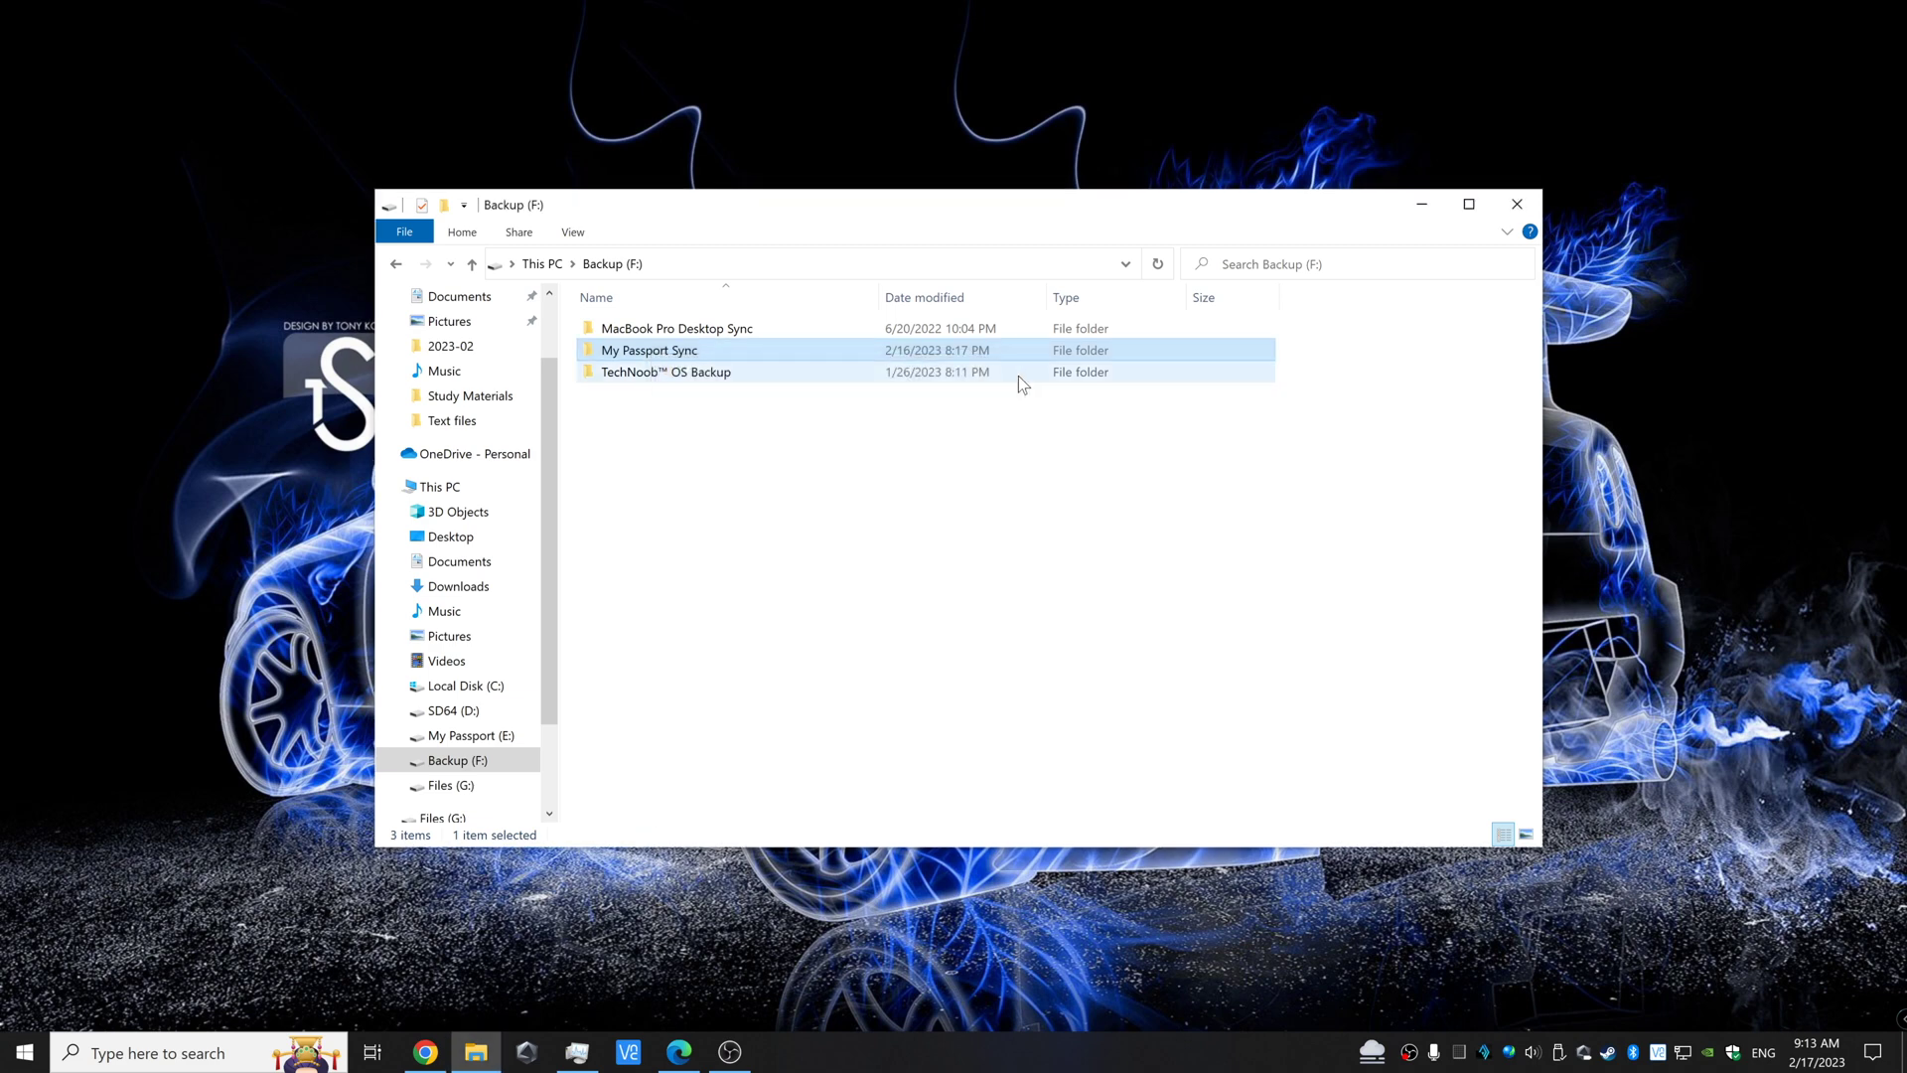
pyautogui.click(1015, 443)
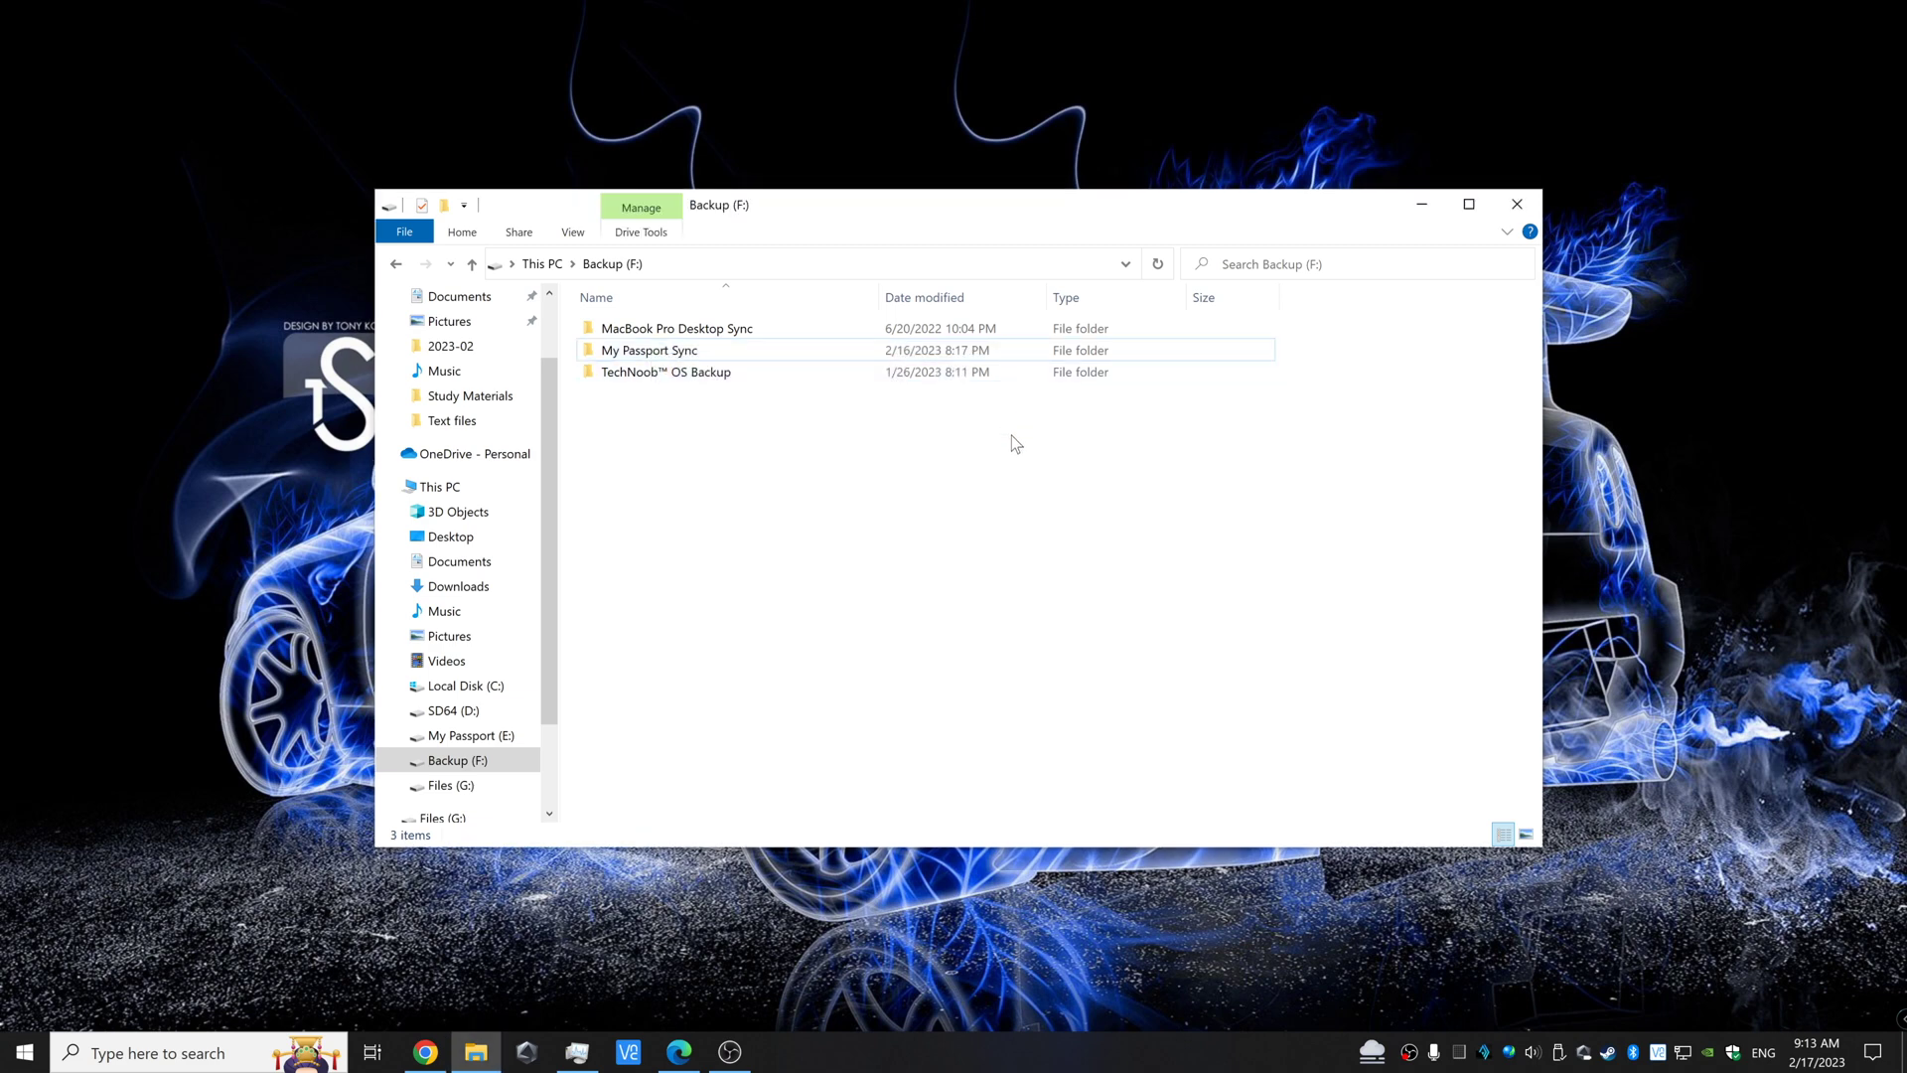